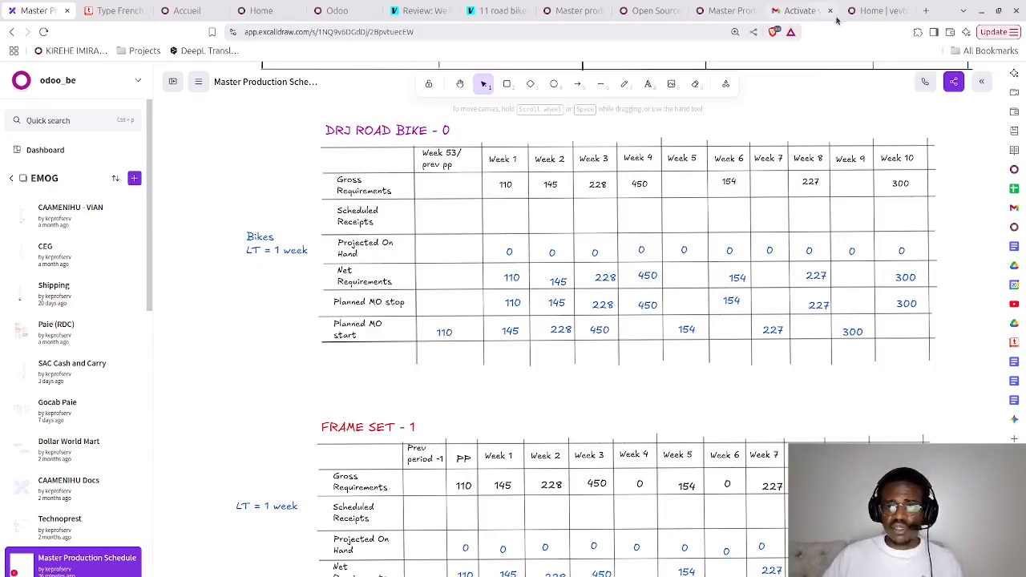
# - Check the DRJ Road Bike gross requirements on the Excalidraw board and return to Odoo's Master Production Schedule
pyautogui.click(870, 11)
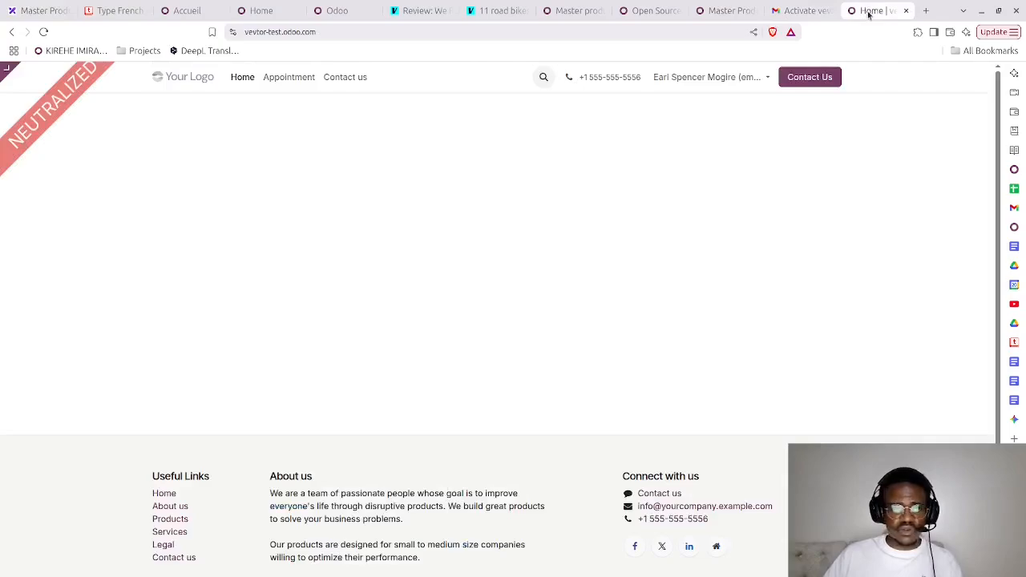
pyautogui.click(727, 12)
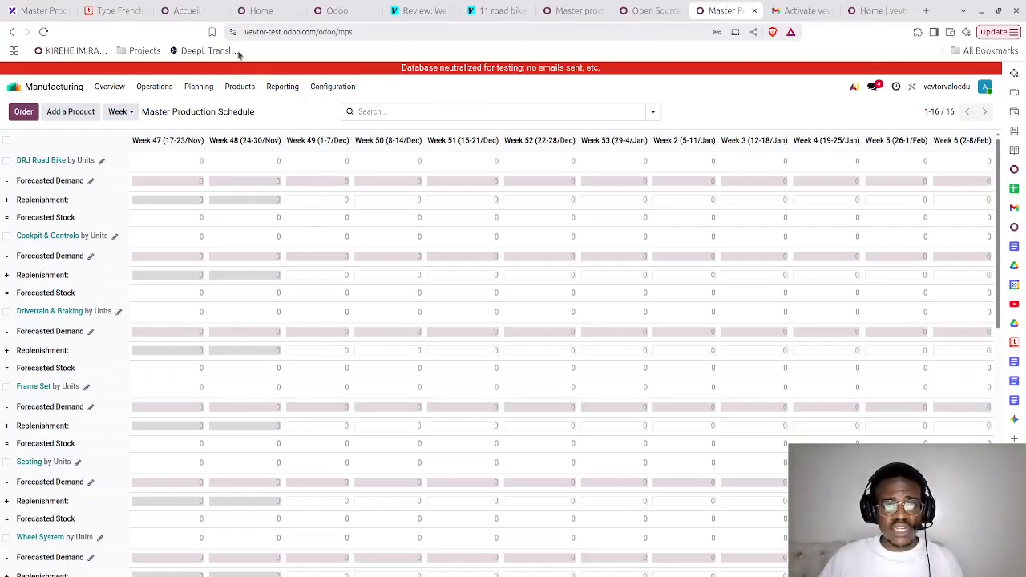
pyautogui.click(36, 11)
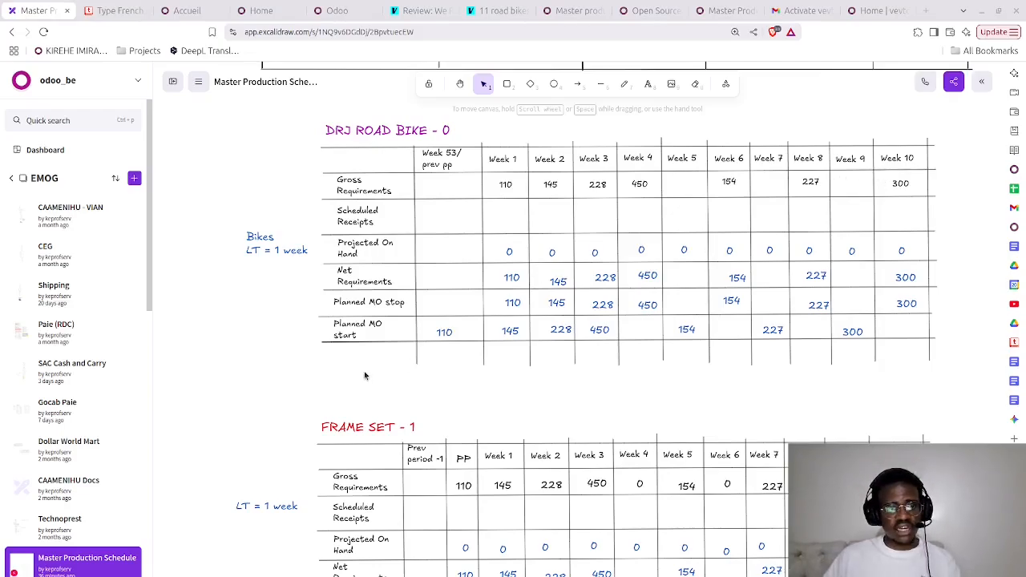
pyautogui.click(718, 12)
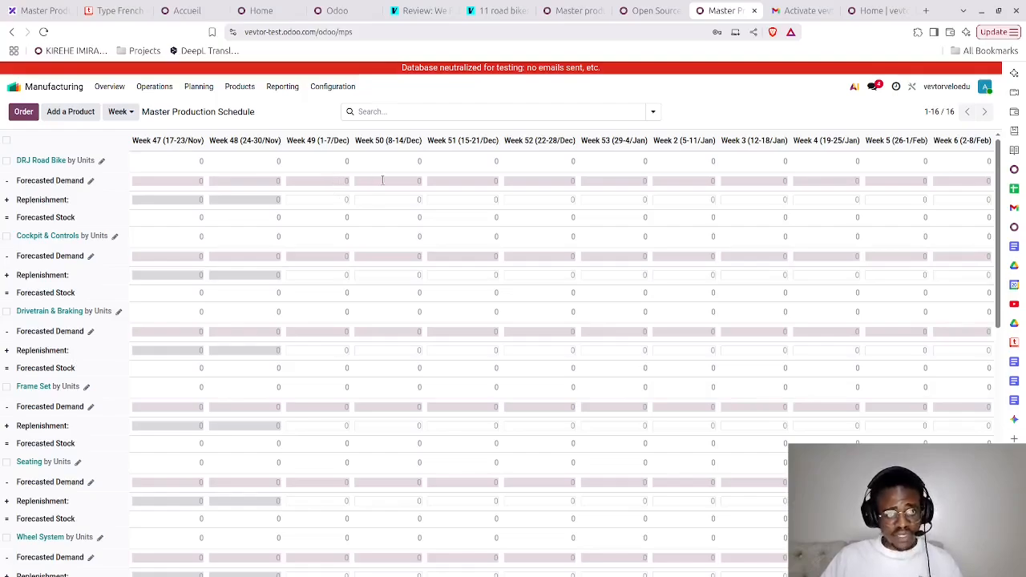
# - Set the DRJ Road Bike's forecasted demand to 110 for Week 49 and 145 for Week 50
pyautogui.click(449, 185)
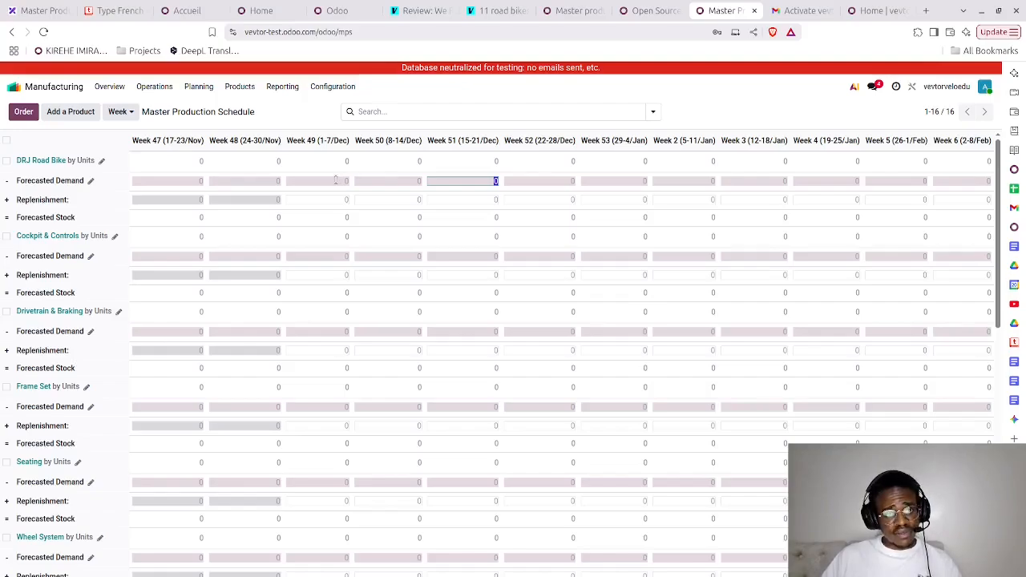
pyautogui.click(336, 181)
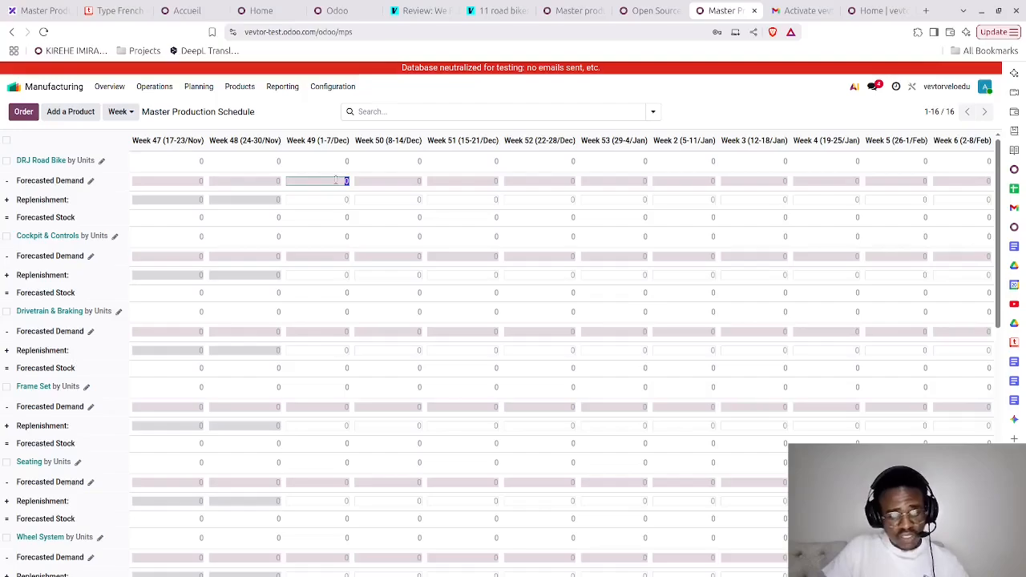
pyautogui.write('110')
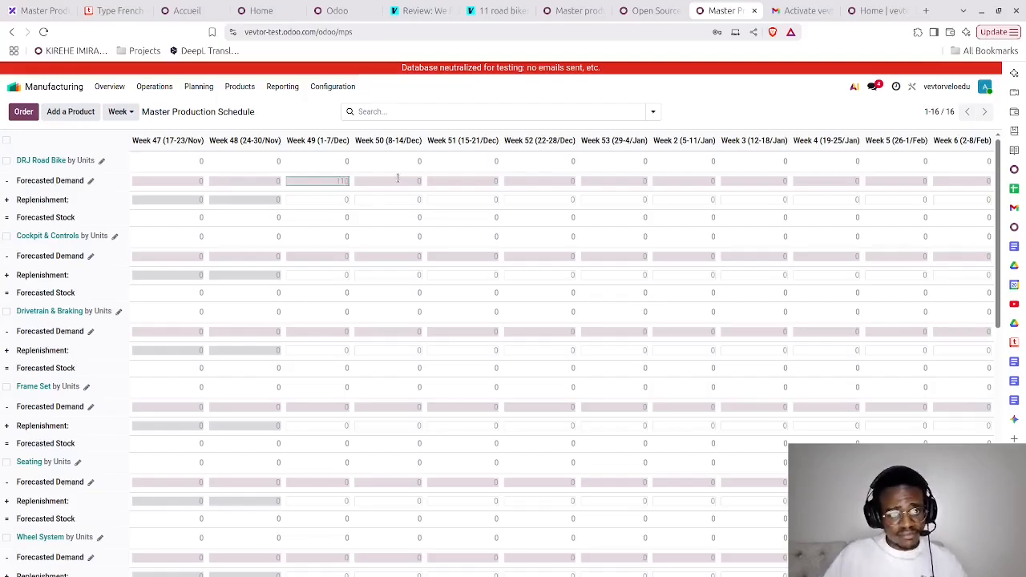
pyautogui.click(398, 178)
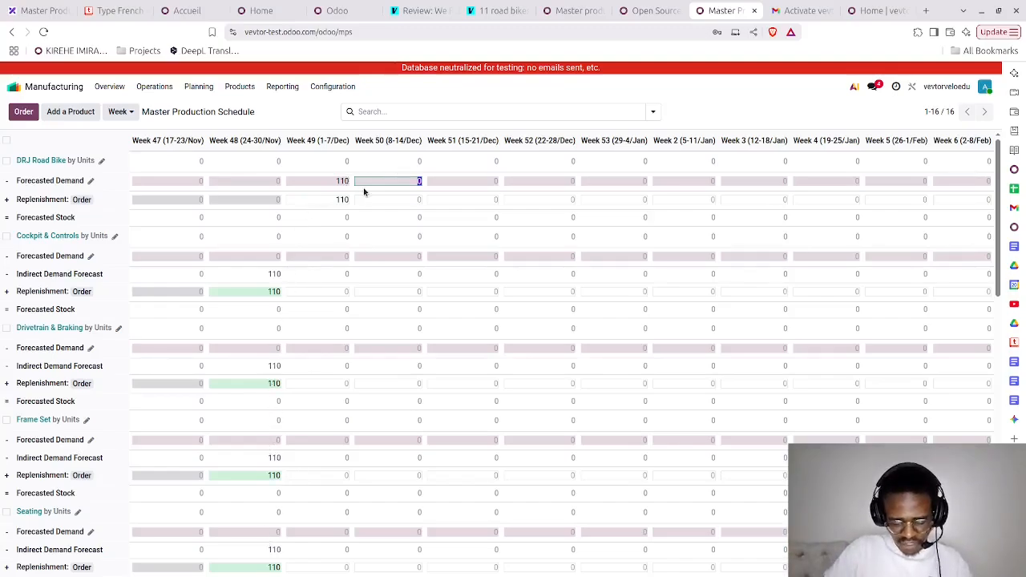
pyautogui.write('145')
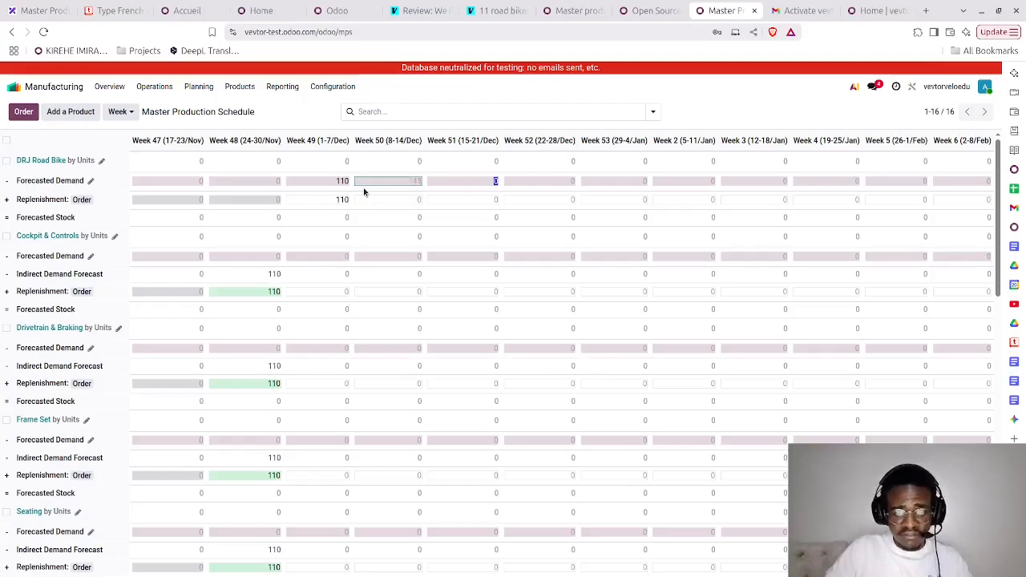
pyautogui.press('Tab')
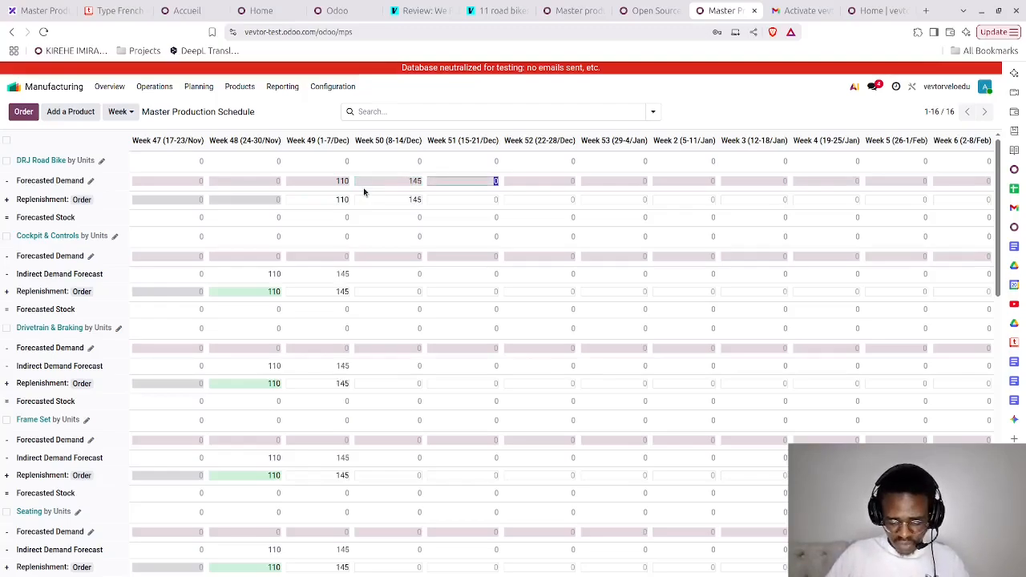
# - Set the DRJ Road Bike's forecasted demand to 228 for Week 51 and 450 for Week 52
pyautogui.press('BackSpace')
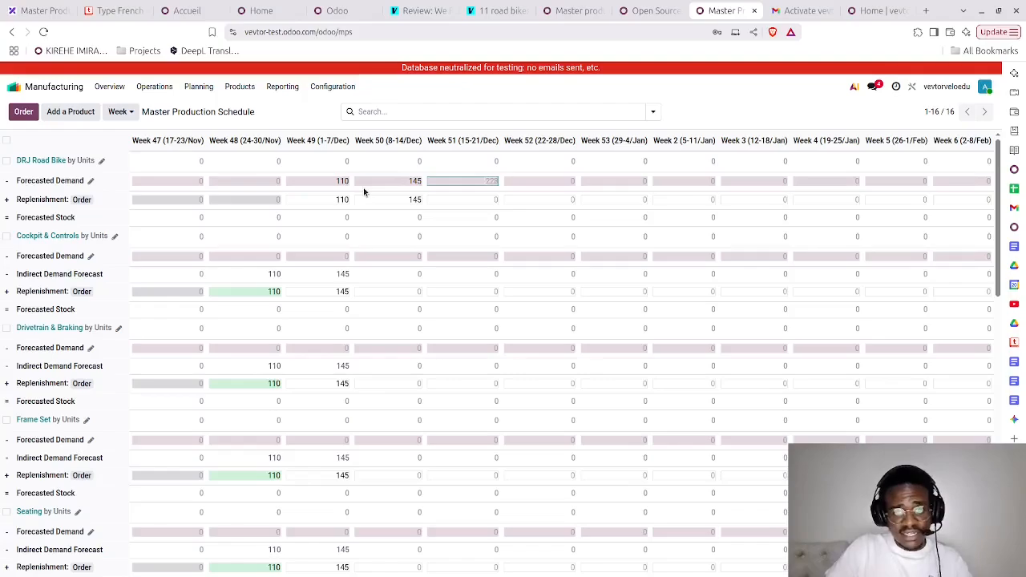
pyautogui.press('Tab')
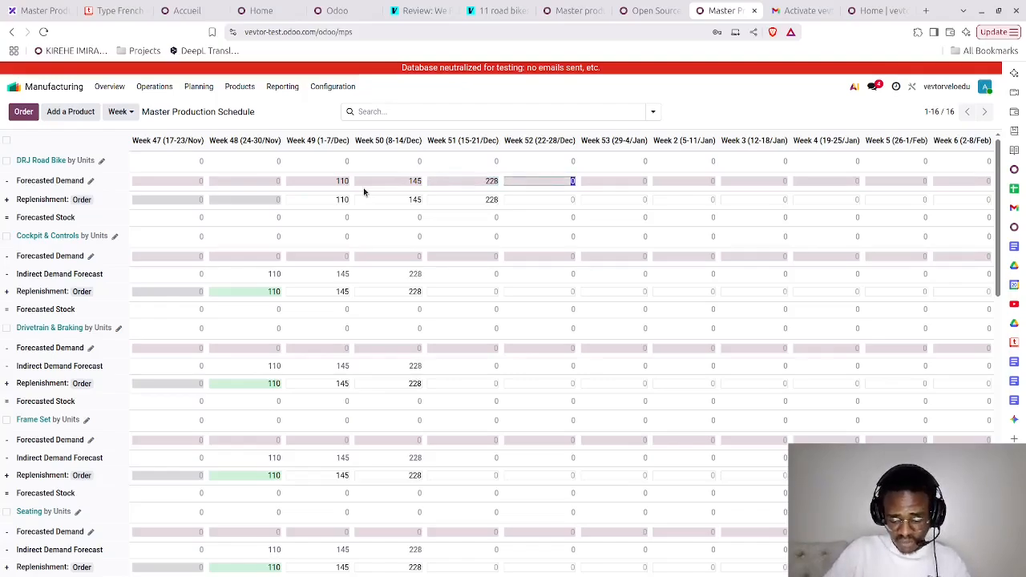
pyautogui.press('BackSpace')
pyautogui.write('450')
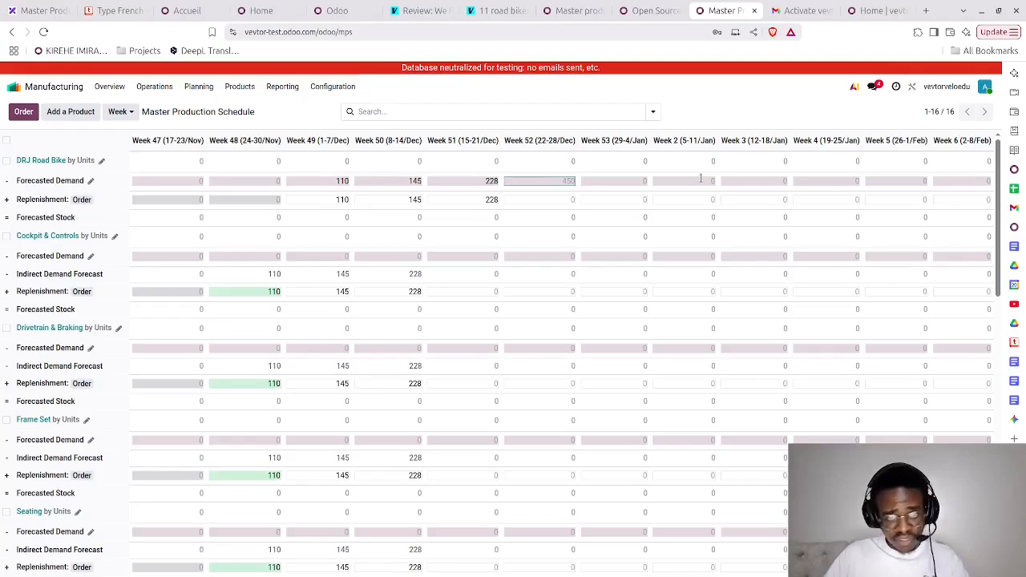
pyautogui.press('Tab')
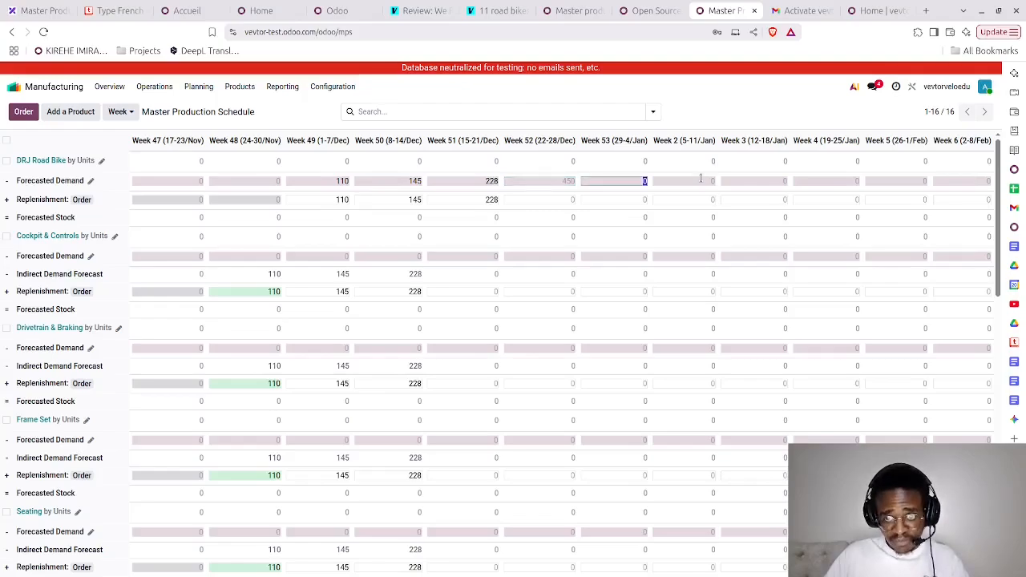
# - Leave Week 53 empty and set the DRJ Road Bike's forecasted demand to 154 for Week 2 and 227 for Week 4
pyautogui.press('Tab')
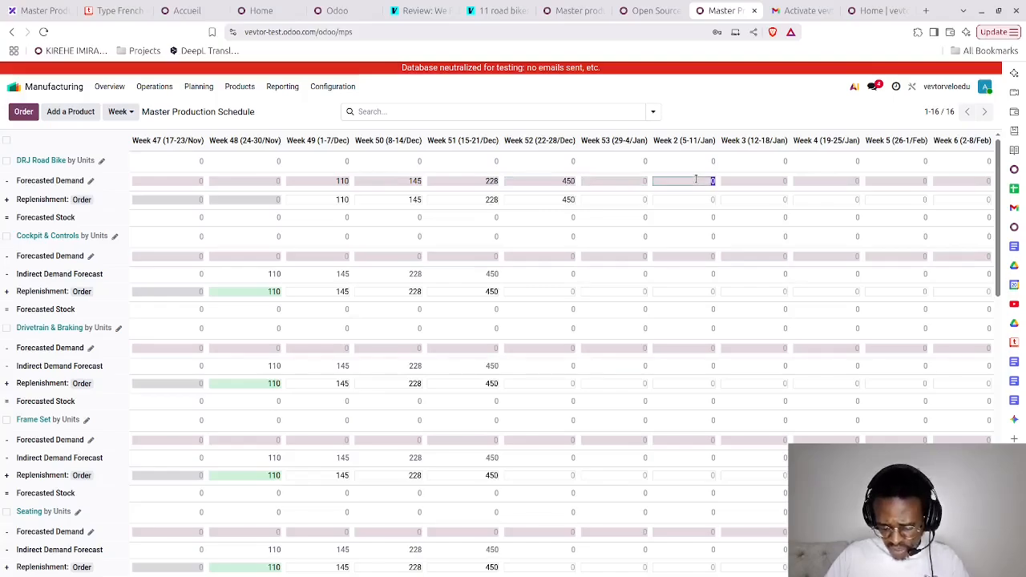
pyautogui.press('BackSpace')
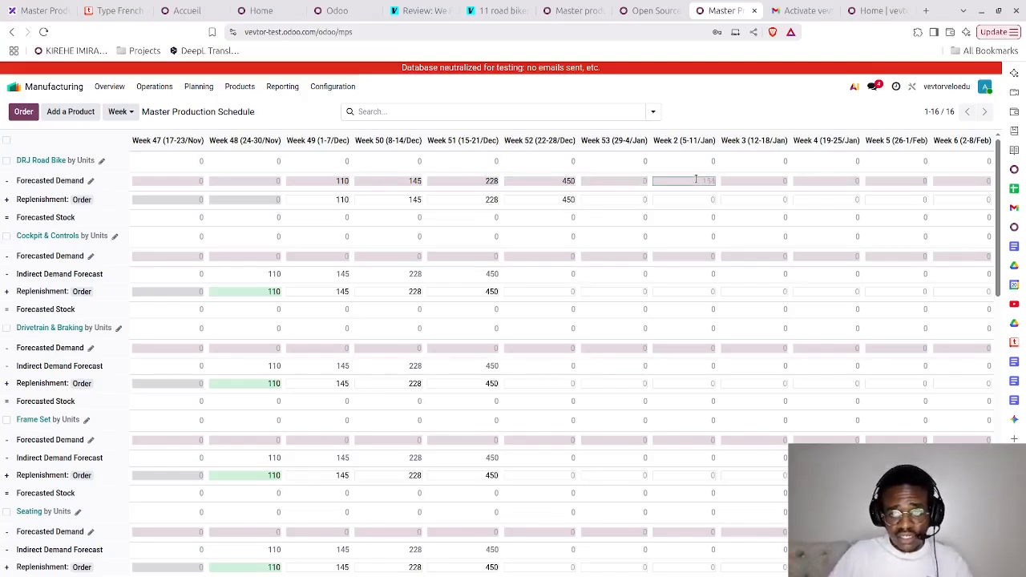
pyautogui.write('154')
pyautogui.press('Tab')
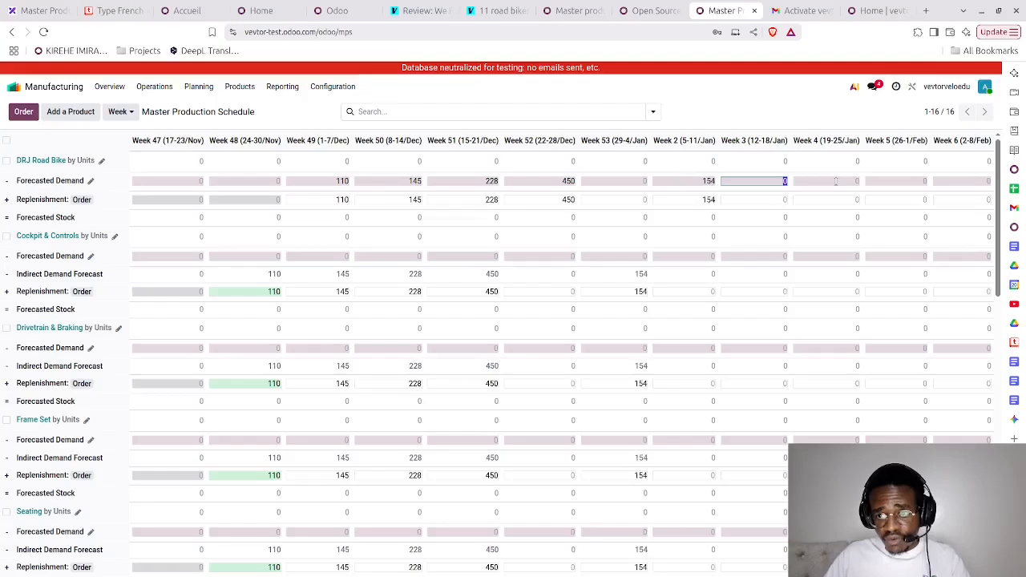
pyautogui.press('Tab')
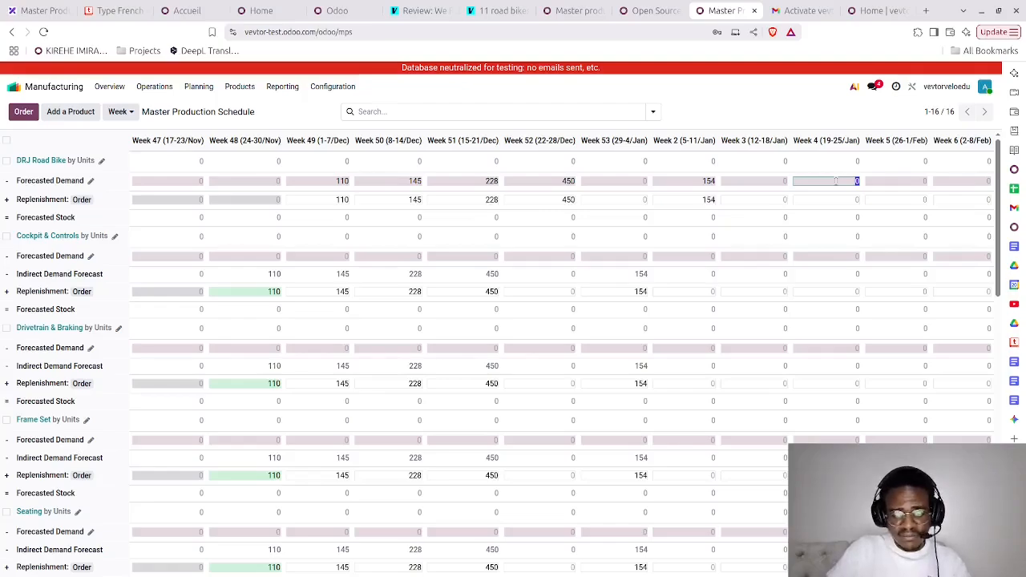
pyautogui.press('BackSpace')
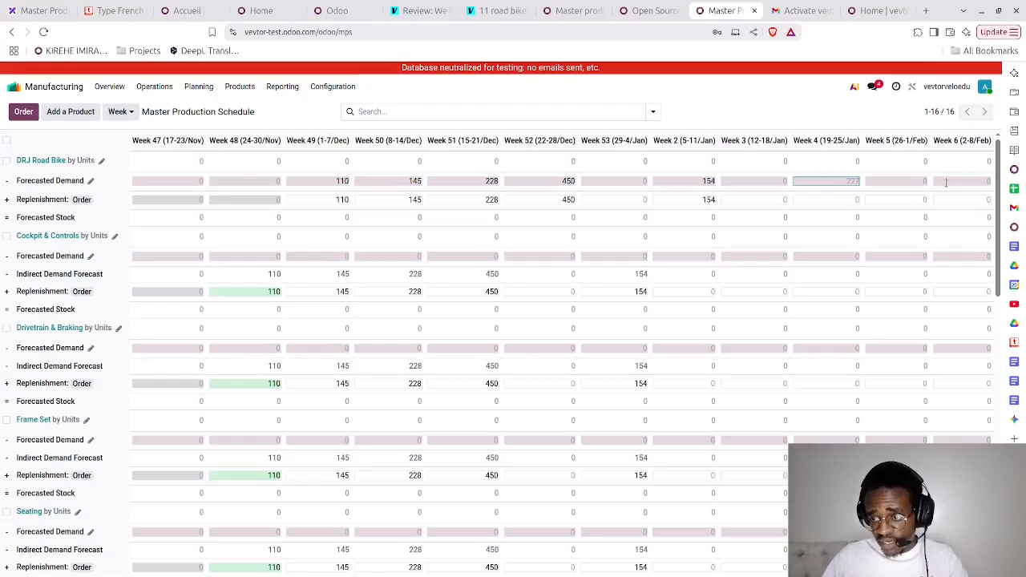
pyautogui.press('Tab')
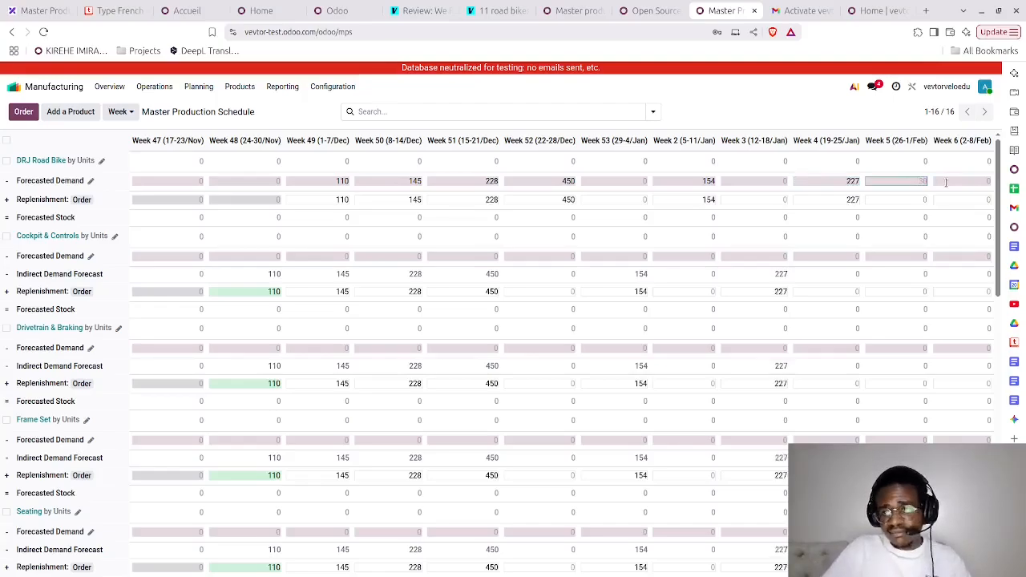
# - Clear the mistaken Week 5 entry and set the DRJ Road Bike's forecasted demand to 300 for Week 6
pyautogui.press('BackSpace')
pyautogui.press('BackSpace')
pyautogui.press('BackSpace')
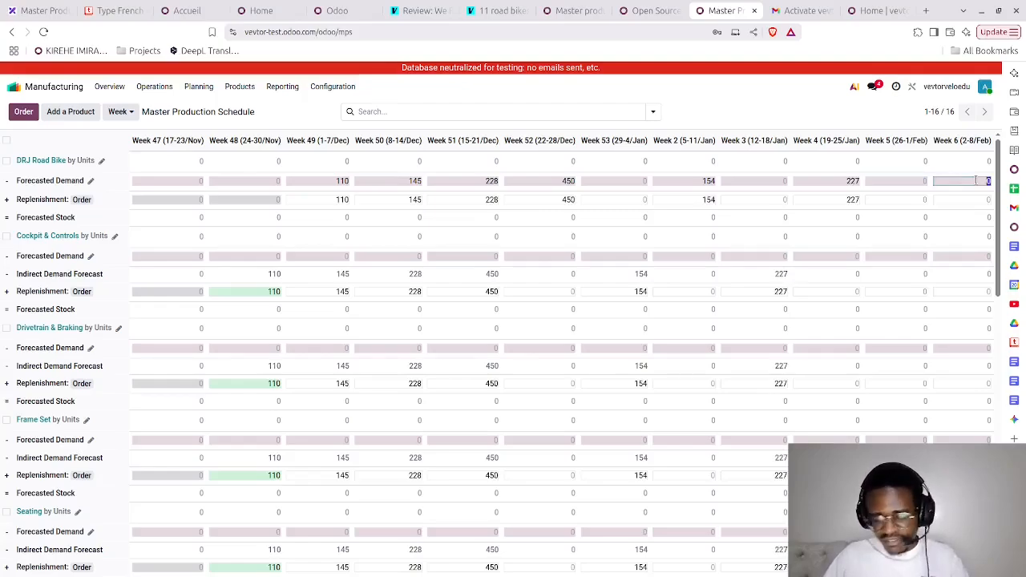
pyautogui.press('BackSpace')
pyautogui.write('300')
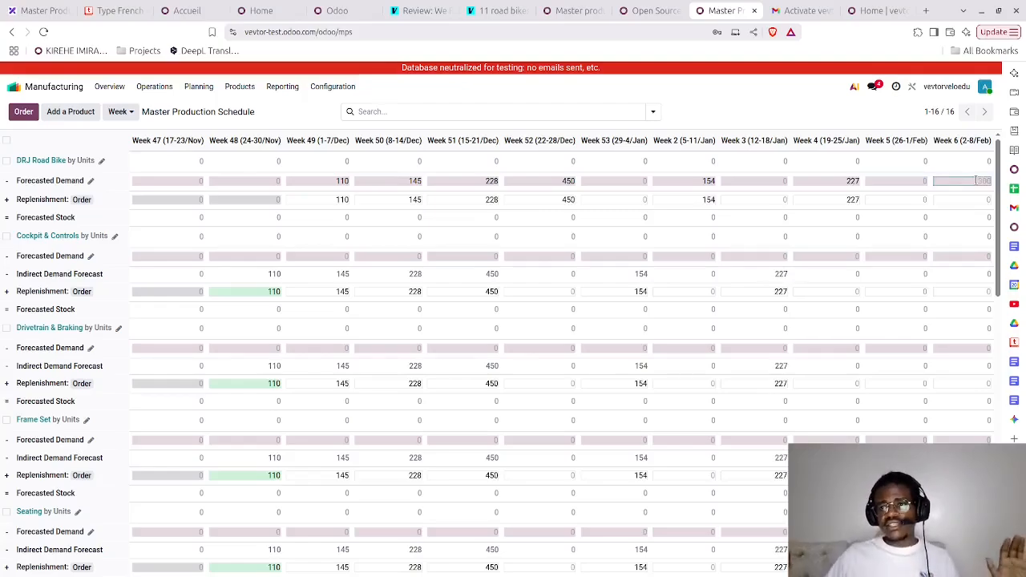
pyautogui.press('Return')
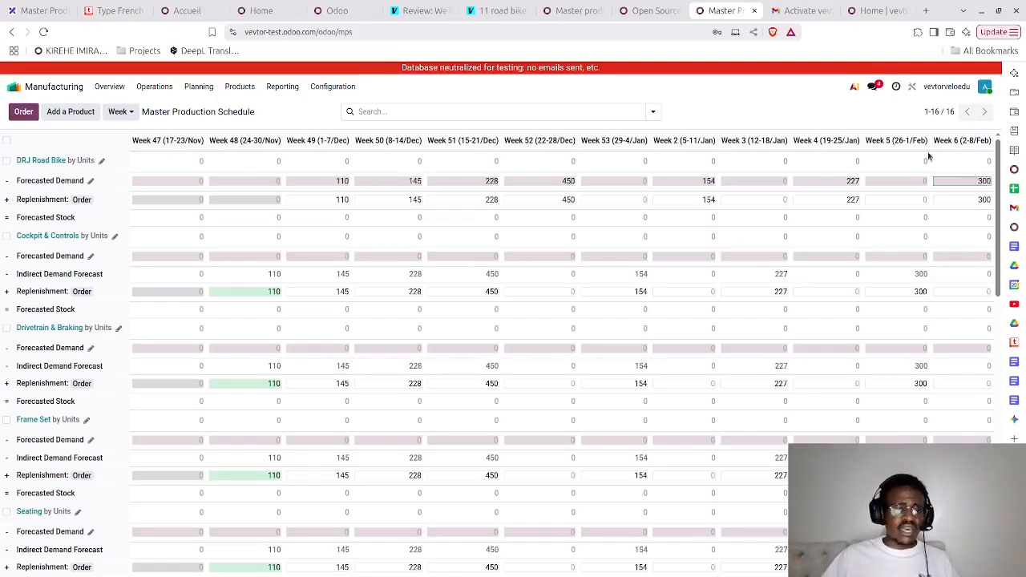
# - Examine the indirect demand forecasts and replenishment quantities of the sub-assemblies and components throughout the schedule
pyautogui.scroll(-8, 232, 261)
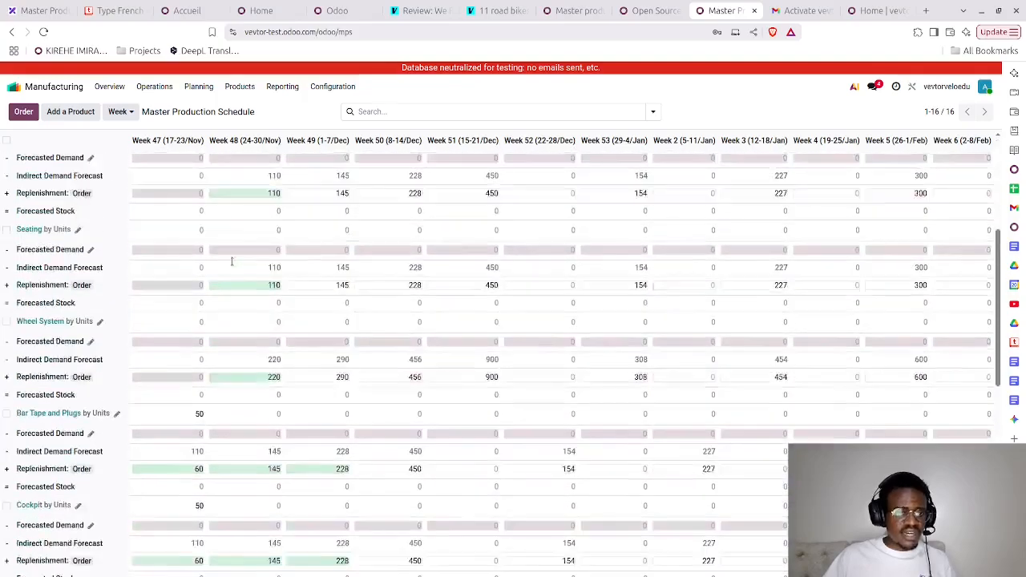
pyautogui.scroll(-3, 235, 351)
pyautogui.scroll(-4, 235, 350)
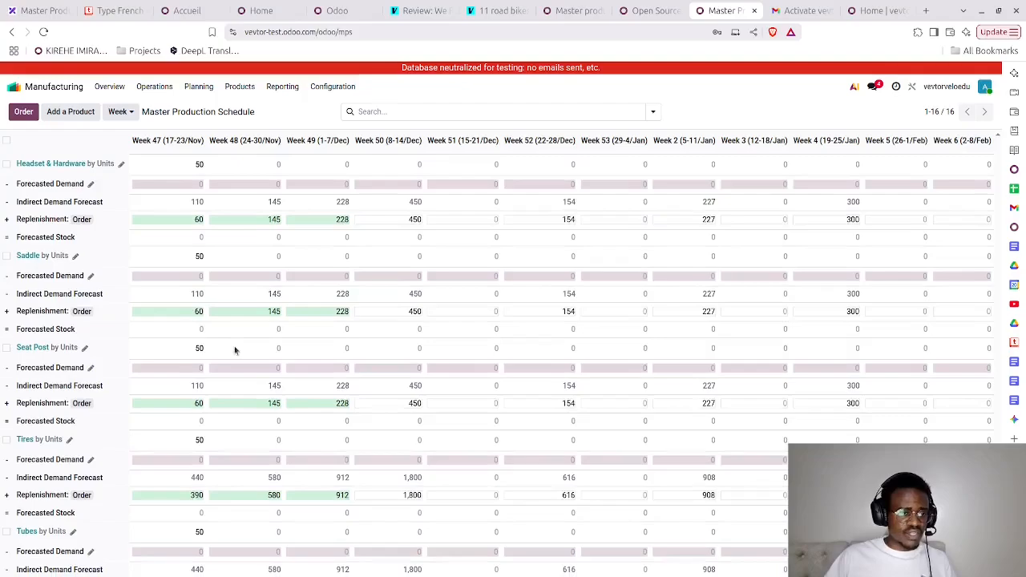
pyautogui.scroll(4, 235, 351)
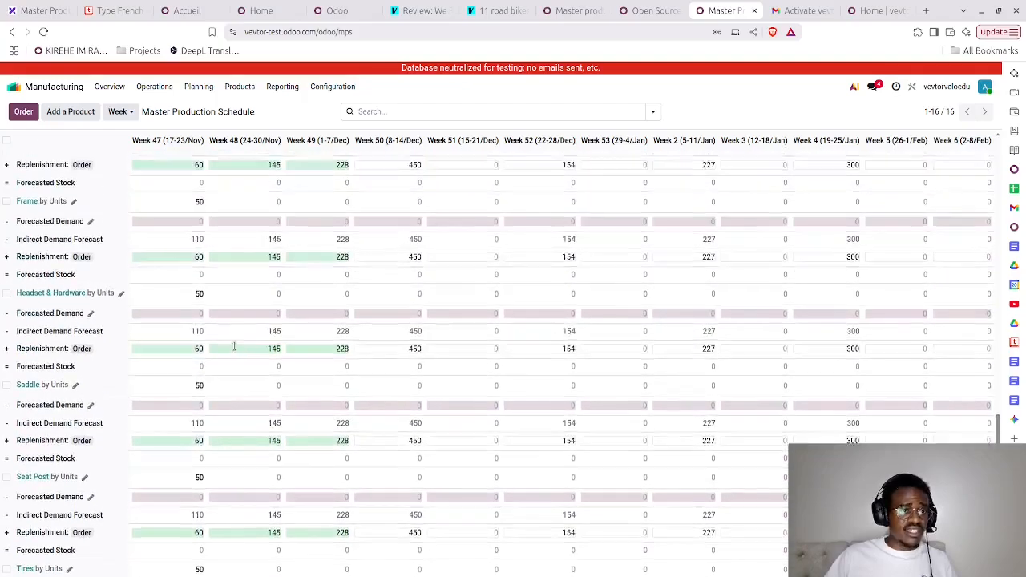
pyautogui.scroll(4, 169, 308)
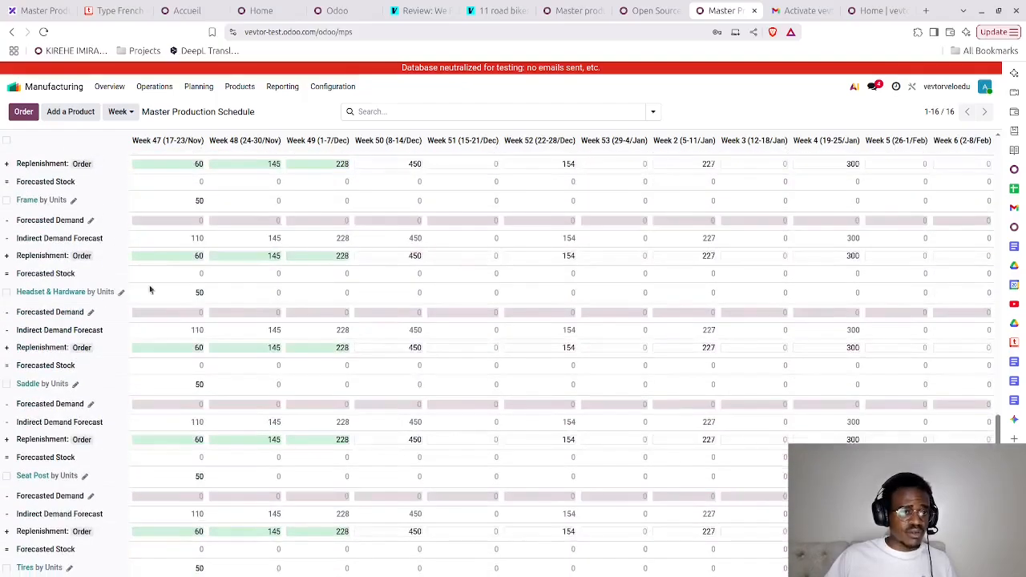
pyautogui.scroll(5, 168, 309)
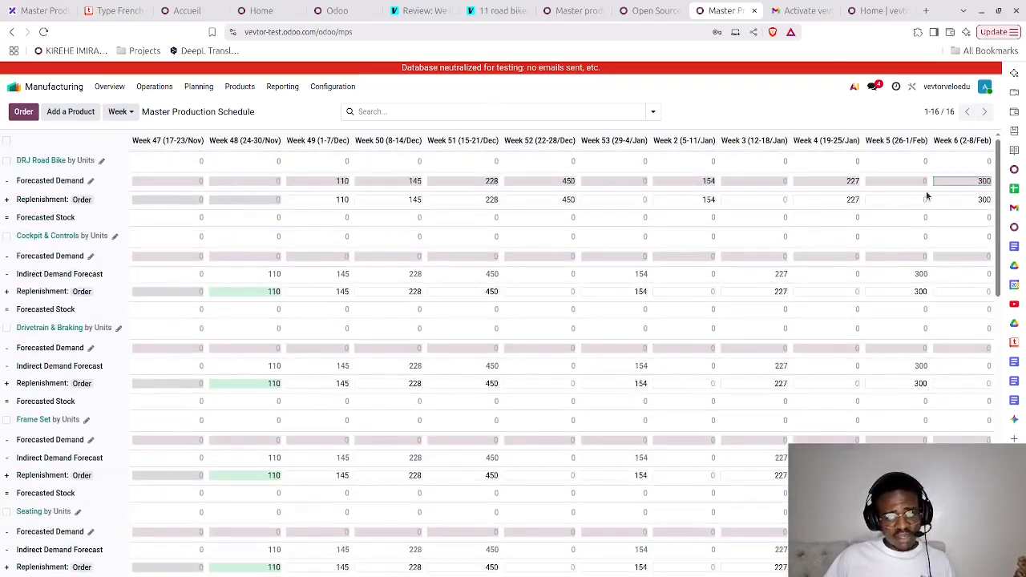
pyautogui.scroll(-5, 250, 291)
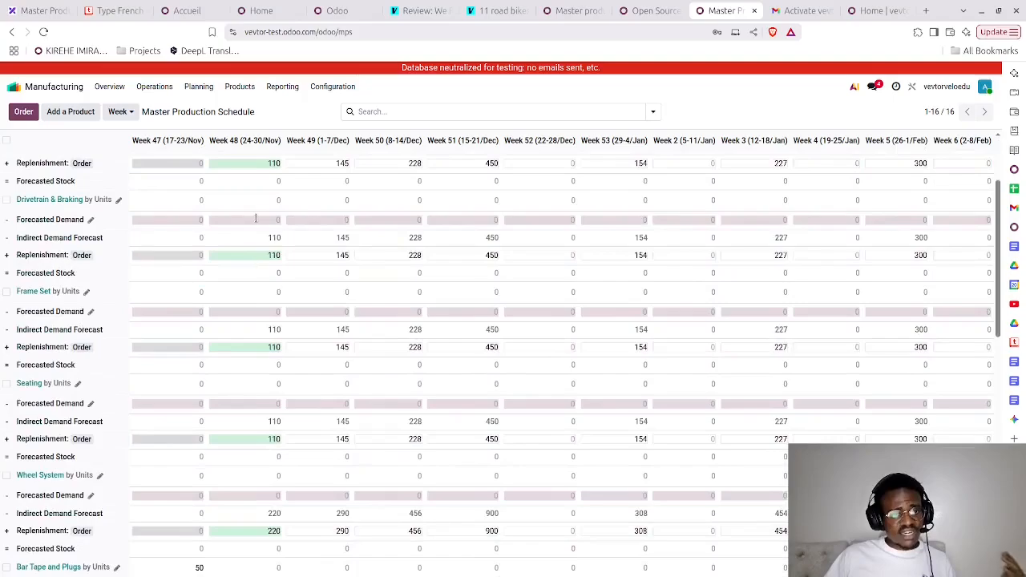
pyautogui.scroll(-5, 255, 239)
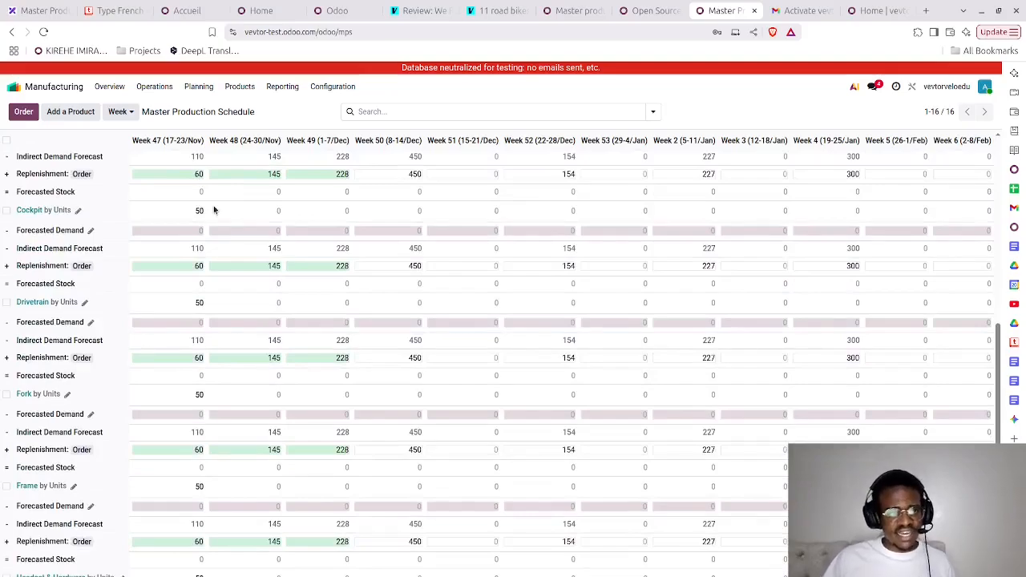
pyautogui.scroll(-5, 213, 210)
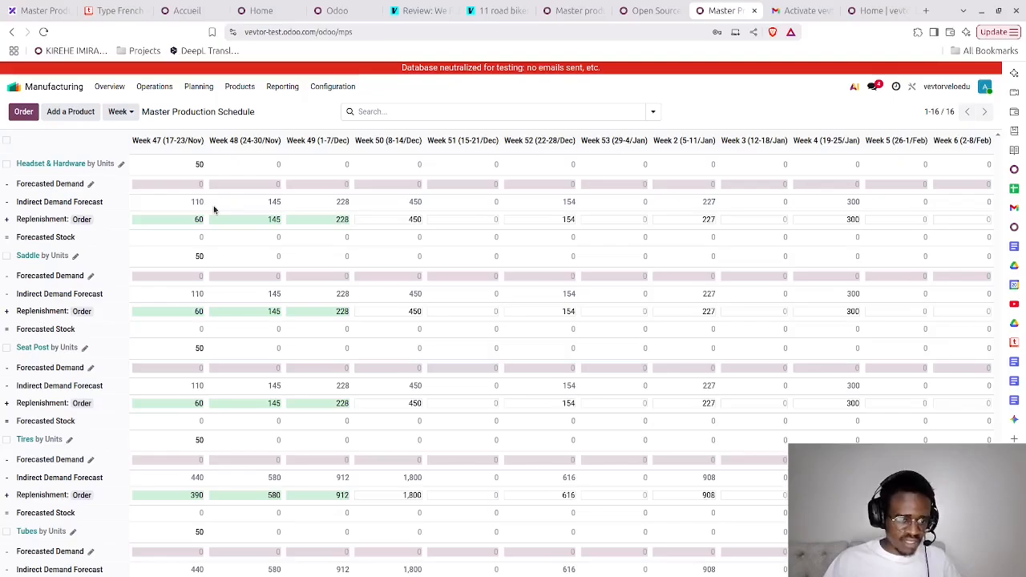
pyautogui.scroll(2, 214, 209)
pyautogui.scroll(-2, 213, 209)
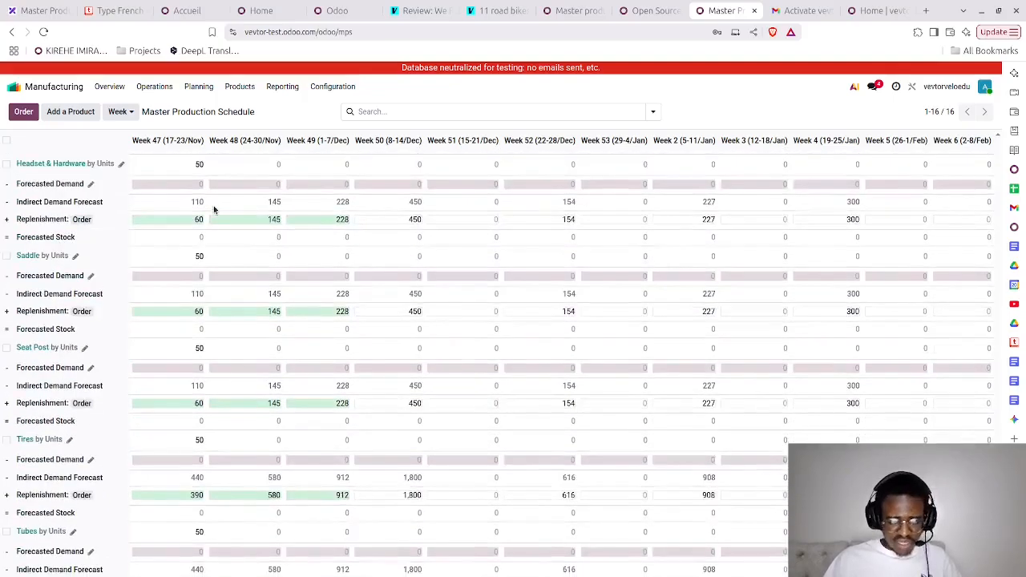
# - Switch to the Excalidraw planning tables and examine the bike structure, sub-assembly and component requirements against the Odoo schedule
pyautogui.click(34, 10)
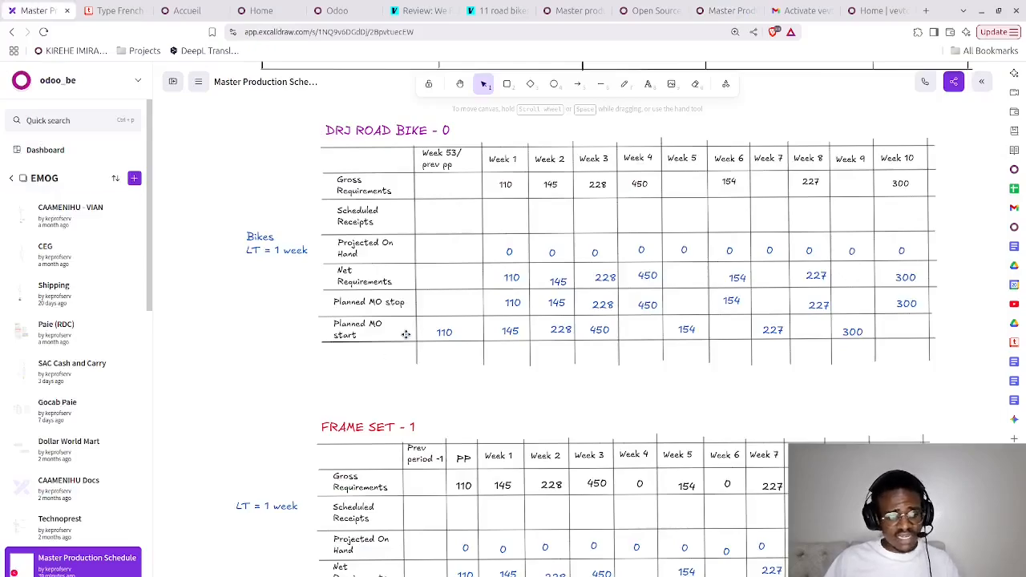
pyautogui.scroll(-8, 406, 335)
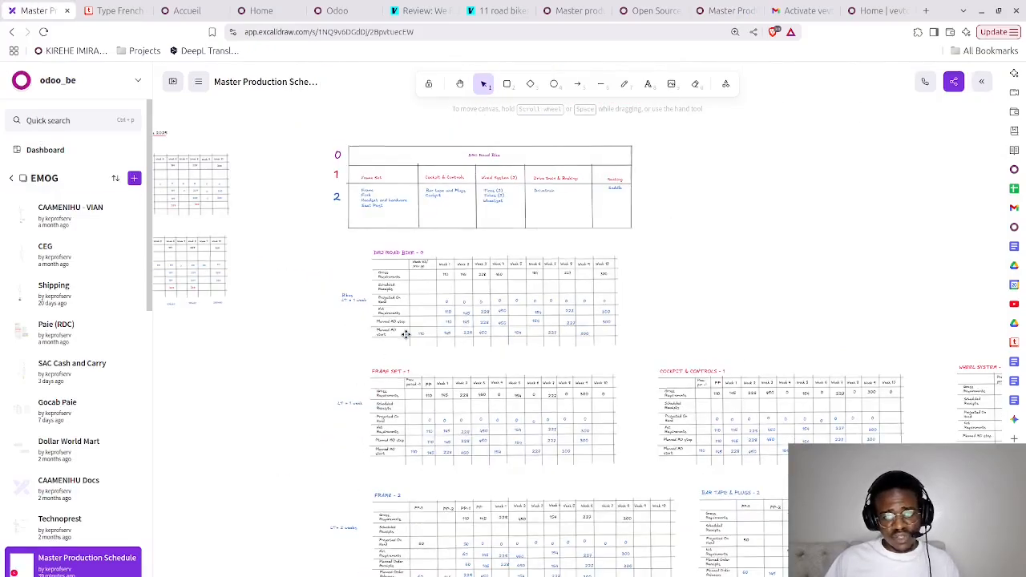
pyautogui.scroll(-3, 406, 334)
pyautogui.scroll(-3, 406, 335)
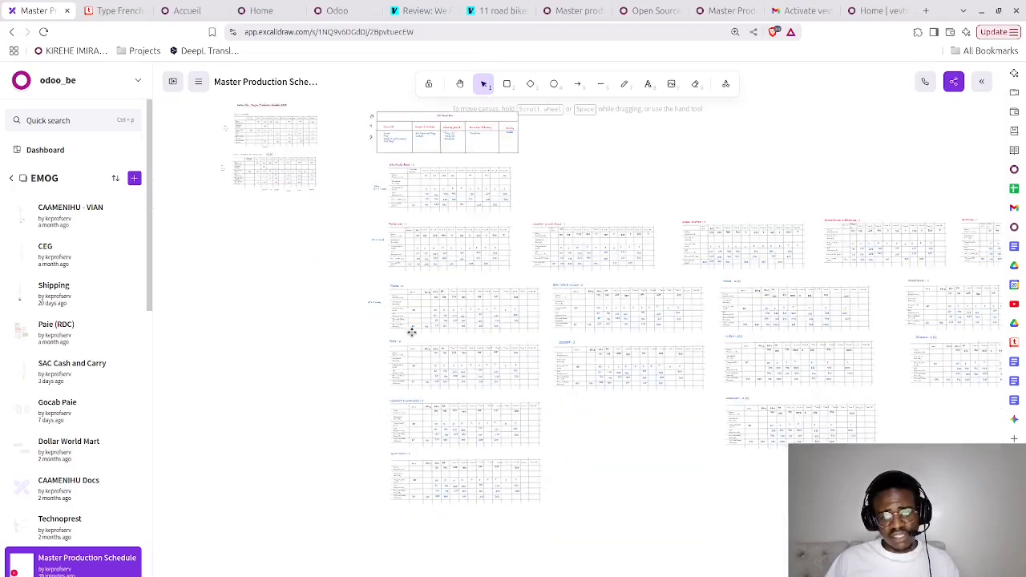
pyautogui.hscroll(6, 425, 307)
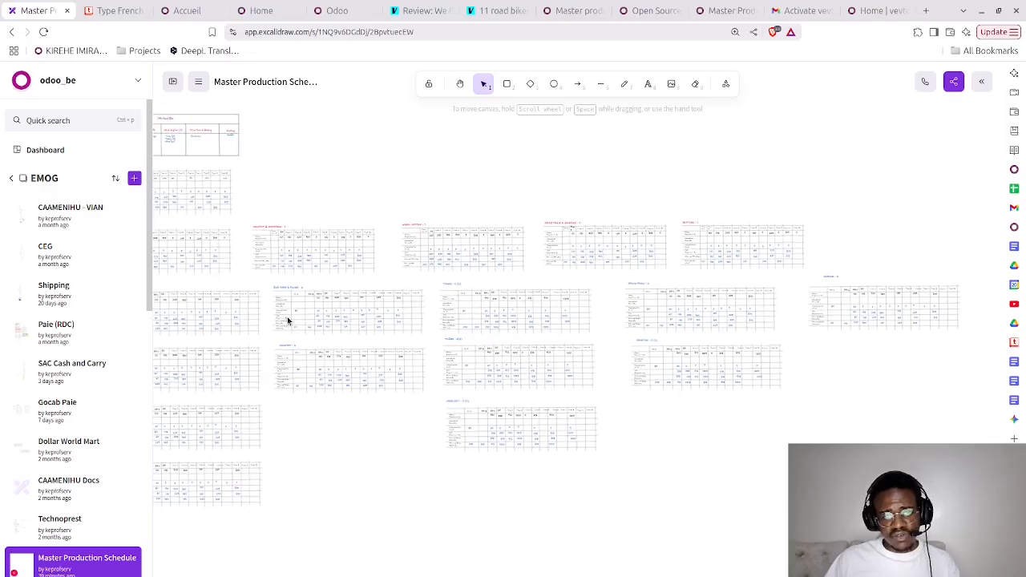
pyautogui.keyDown('ctrl'); pyautogui.scroll(10, 288, 320); pyautogui.keyUp('ctrl')
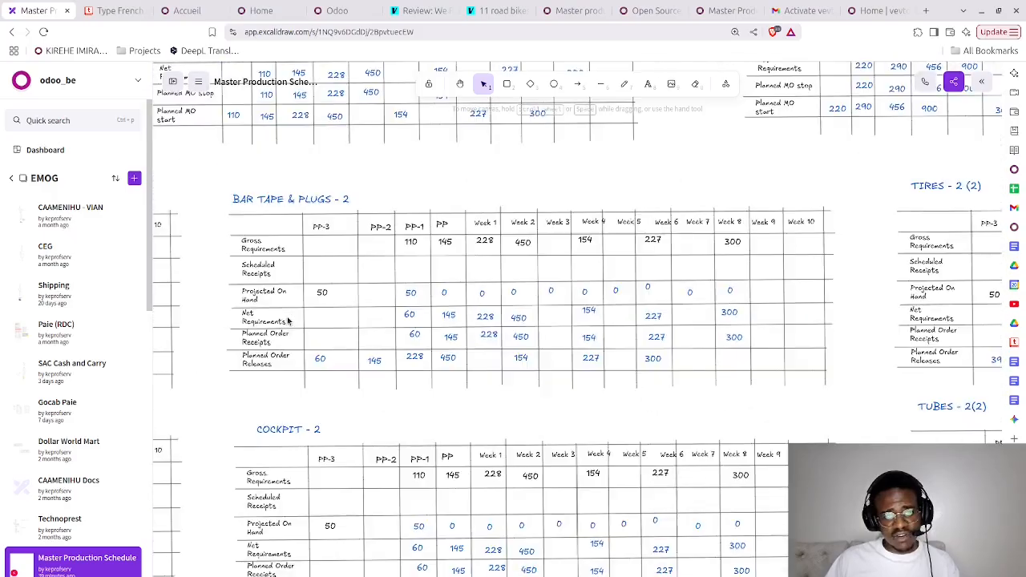
pyautogui.hscroll(-10, 289, 320)
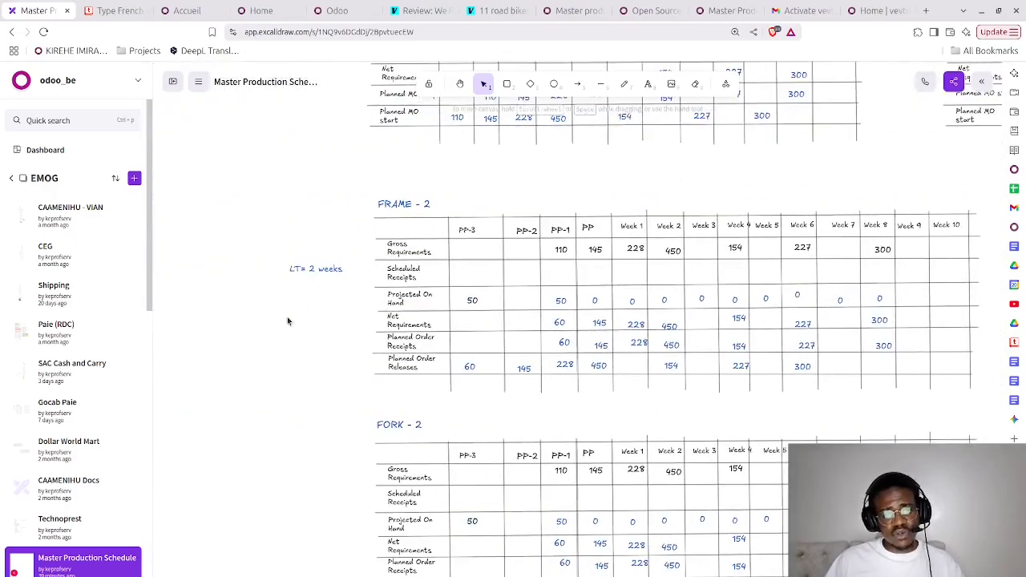
pyautogui.scroll(5, 288, 320)
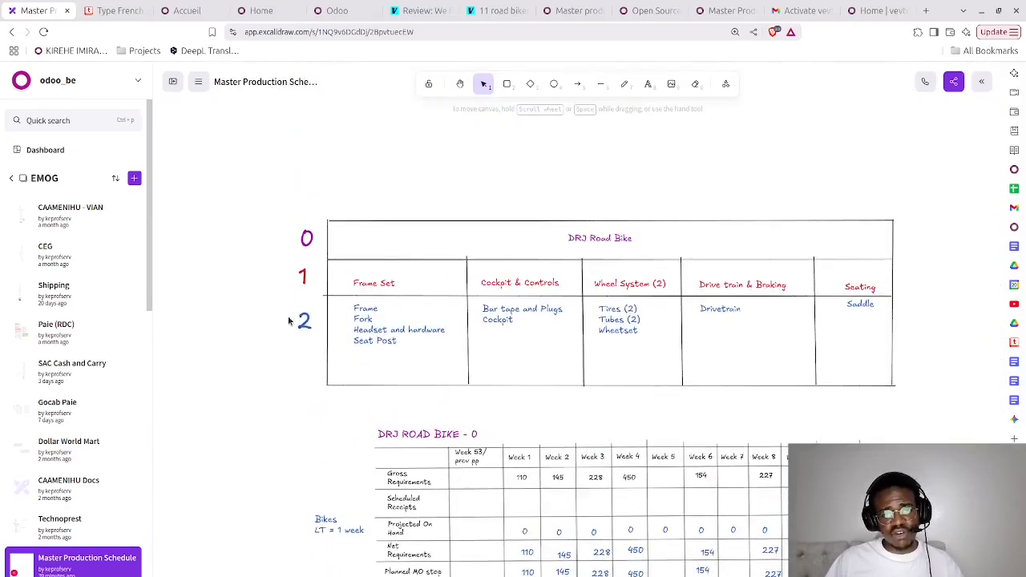
pyautogui.scroll(-3, 288, 319)
pyautogui.scroll(-4, 289, 321)
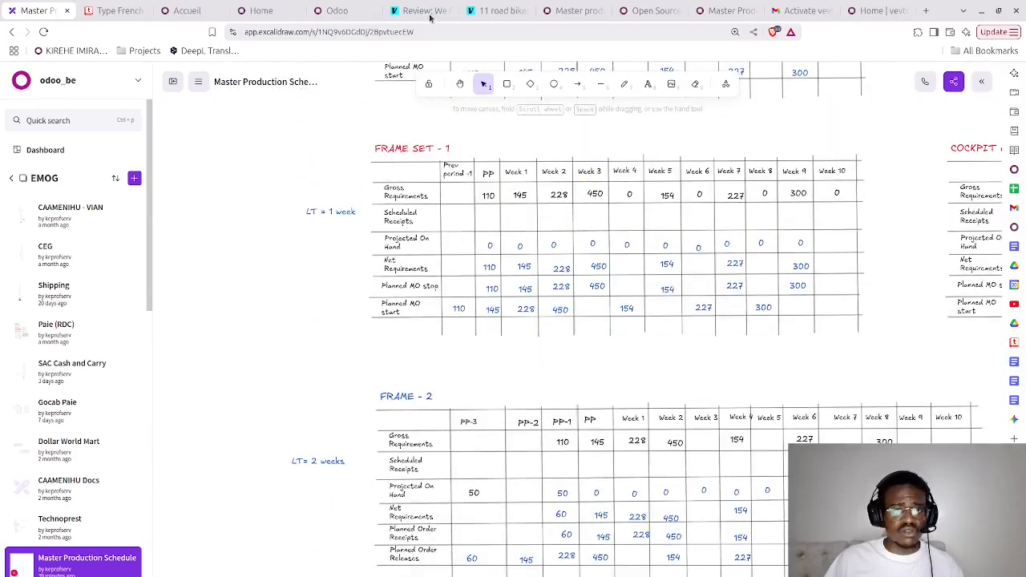
# - Return to Odoo's Master Production Schedule and order all due replenishments for the sub-assemblies and components
pyautogui.click(569, 12)
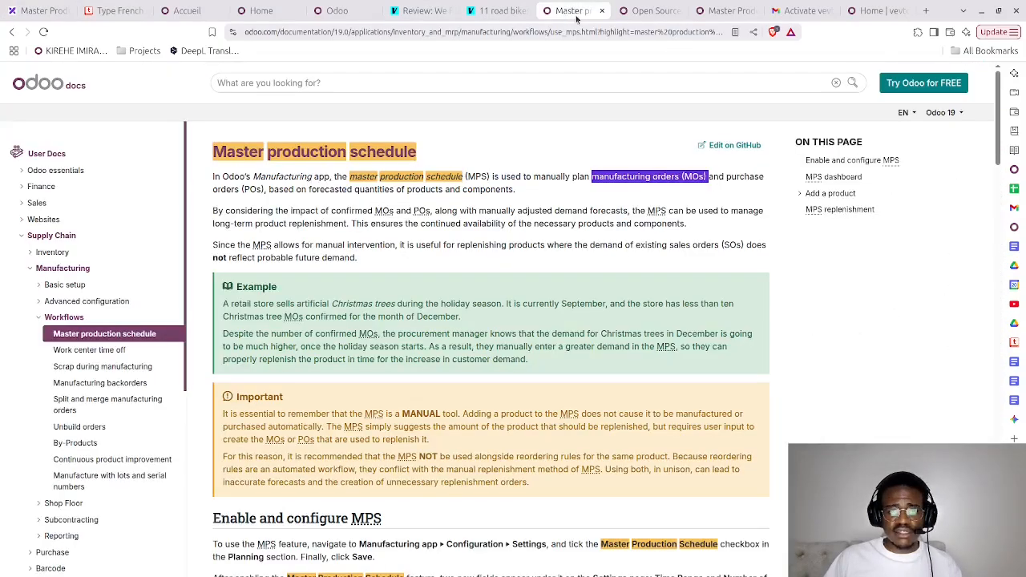
pyautogui.click(651, 11)
pyautogui.click(724, 10)
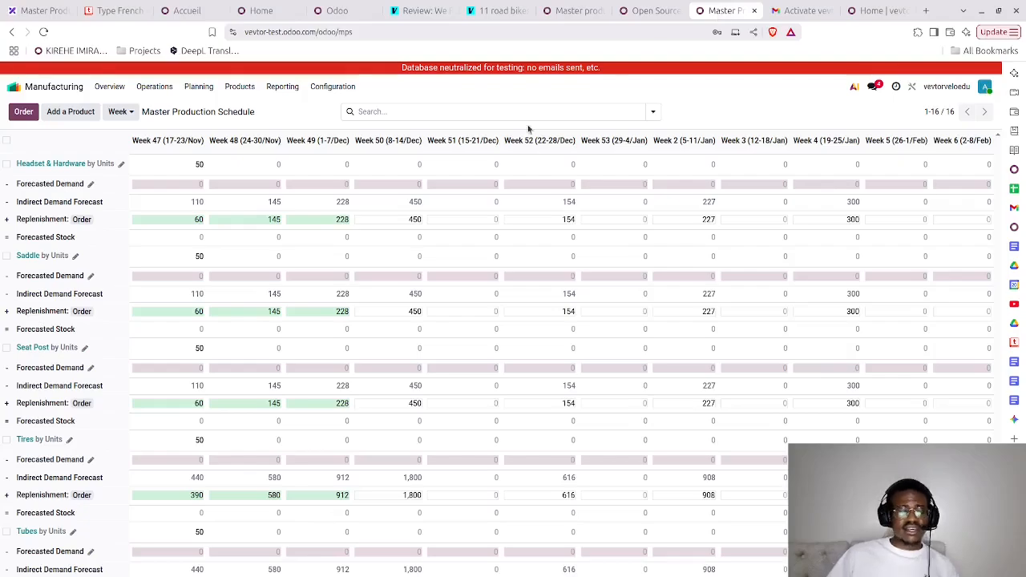
pyautogui.scroll(-10, 273, 291)
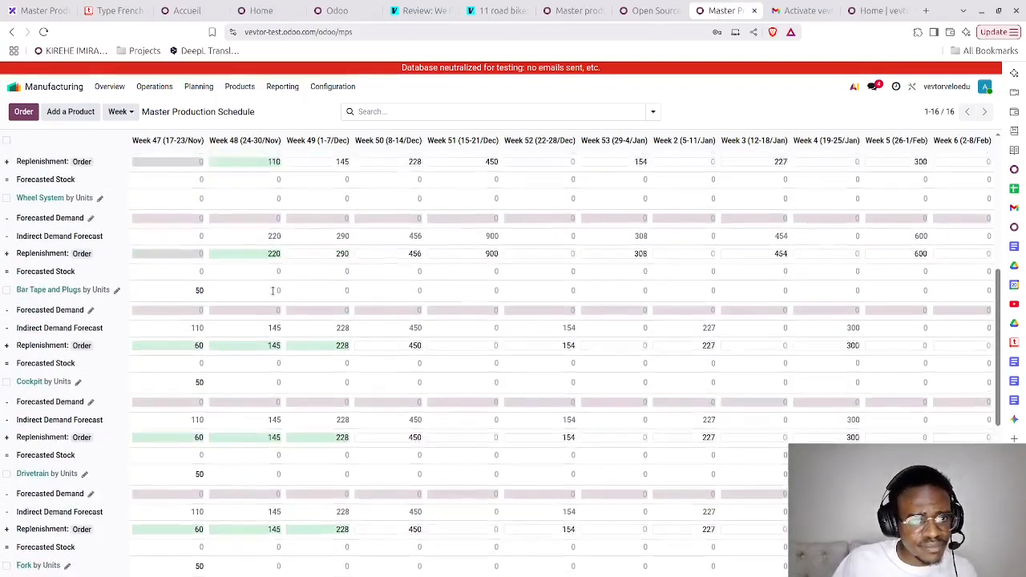
pyautogui.scroll(1, 273, 291)
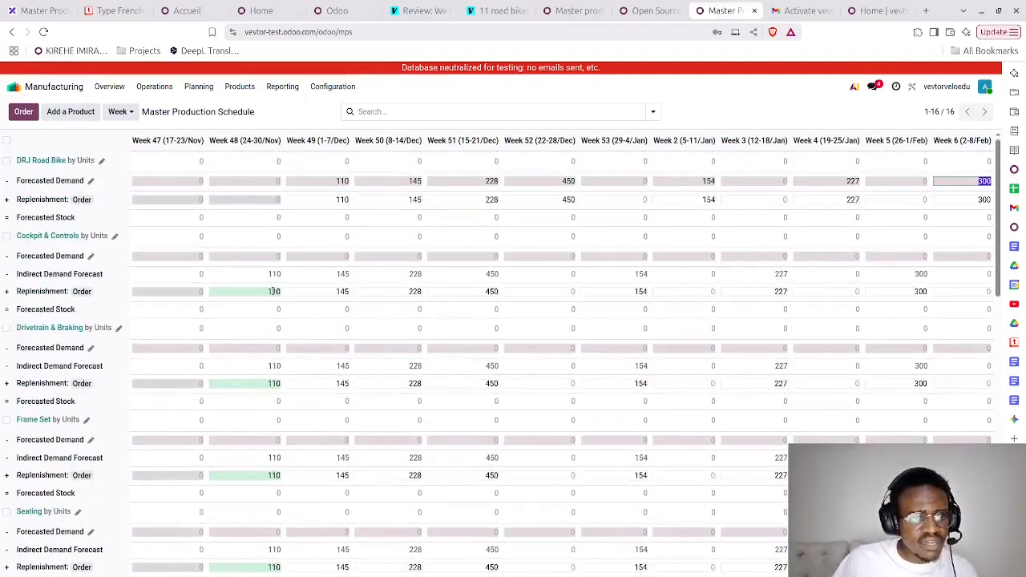
pyautogui.click(21, 117)
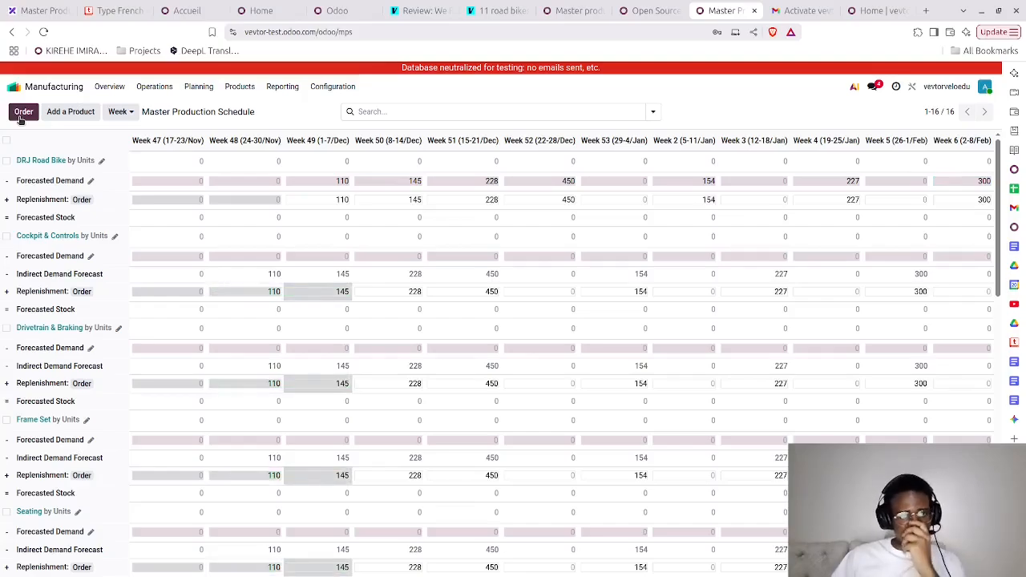
pyautogui.scroll(-10, 264, 352)
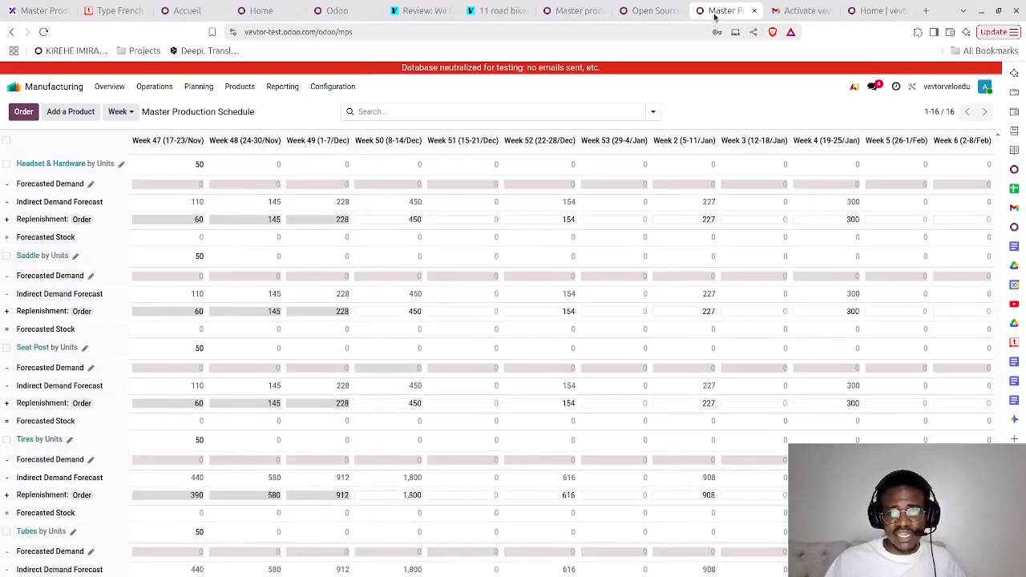
# - Duplicate the schedule's browser tab and open the manufacturing orders generated from the schedule to check their component availability
pyautogui.click(756, 126)
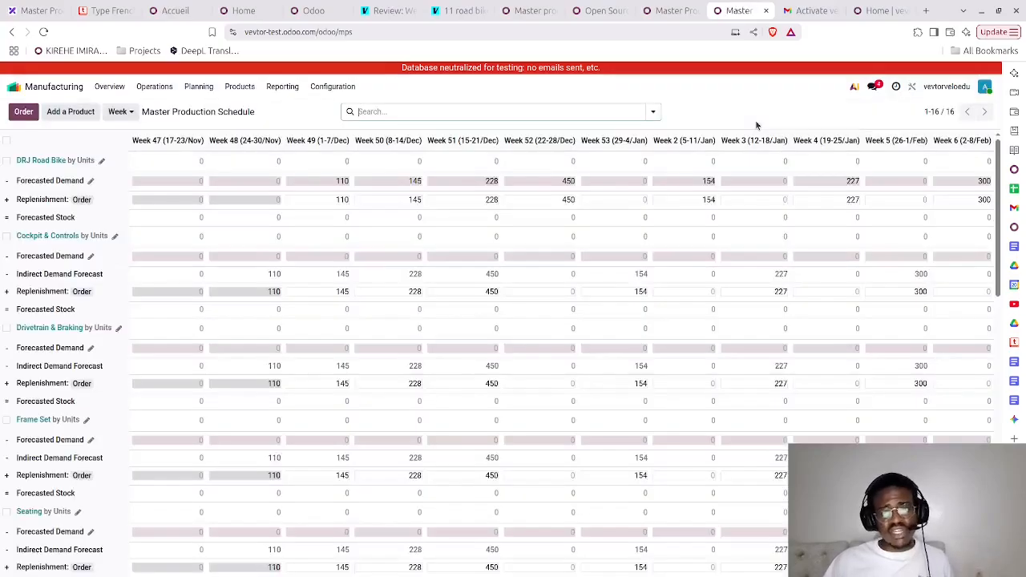
pyautogui.click(140, 90)
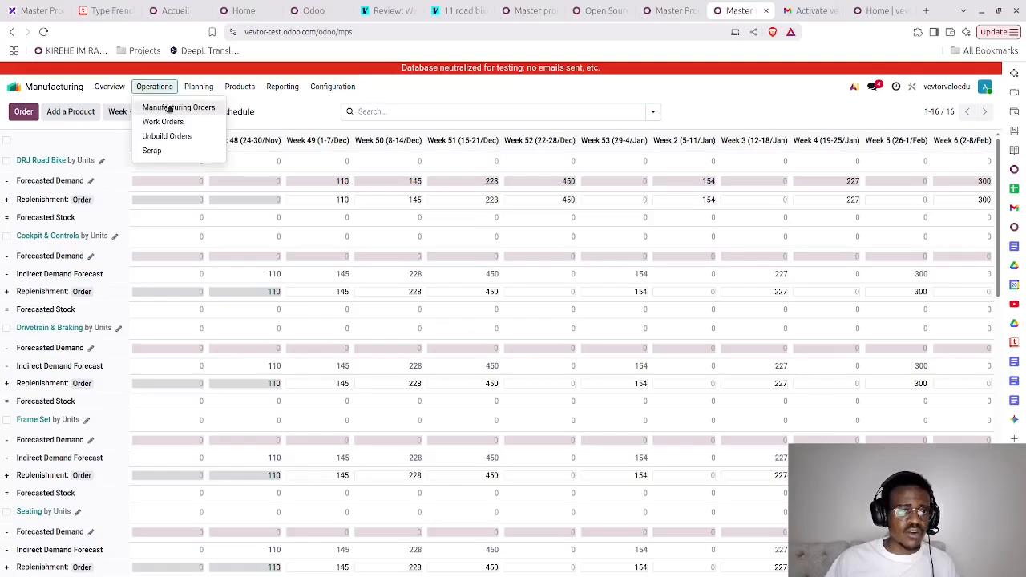
pyautogui.click(167, 105)
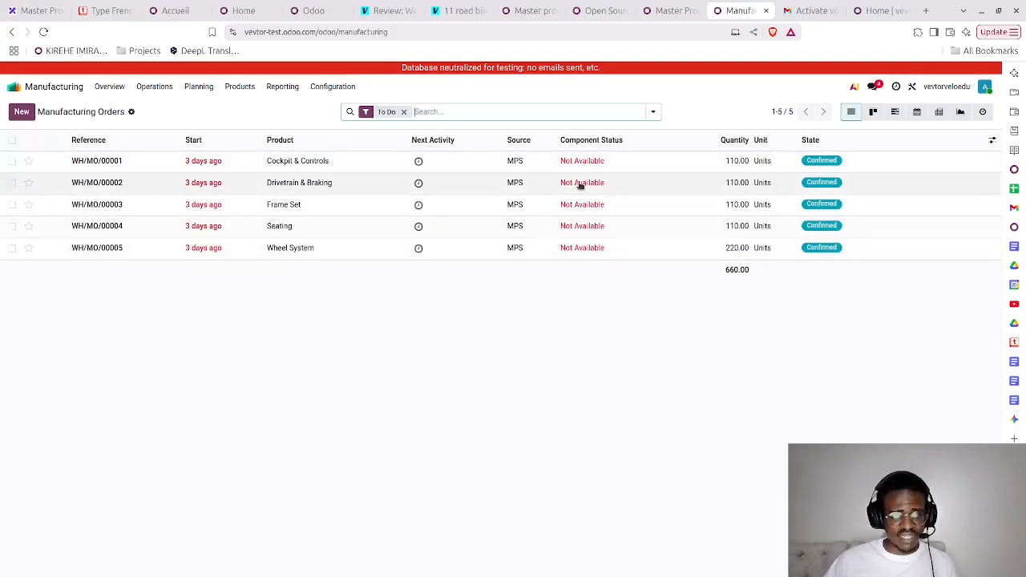
# - Open the Purchase app and review the product quantities on the Bicycle Supplier request for quotation with the oldest order deadline
pyautogui.click(64, 89)
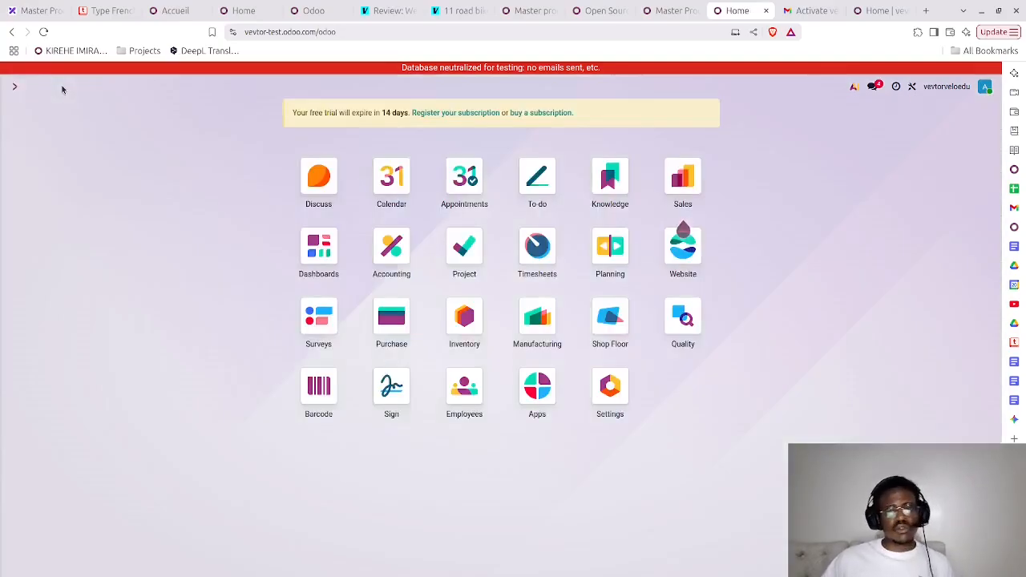
pyautogui.click(396, 321)
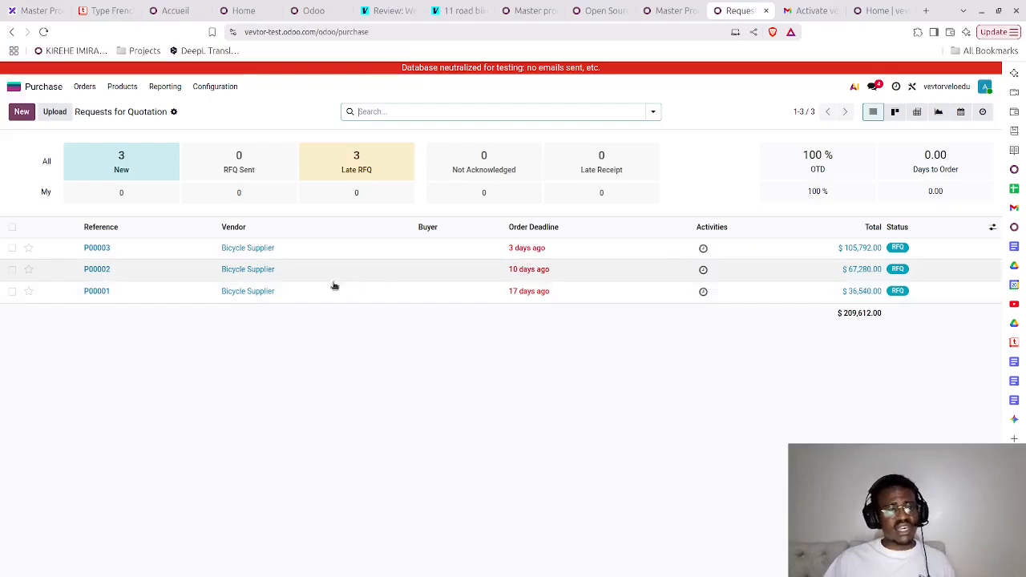
pyautogui.click(248, 294)
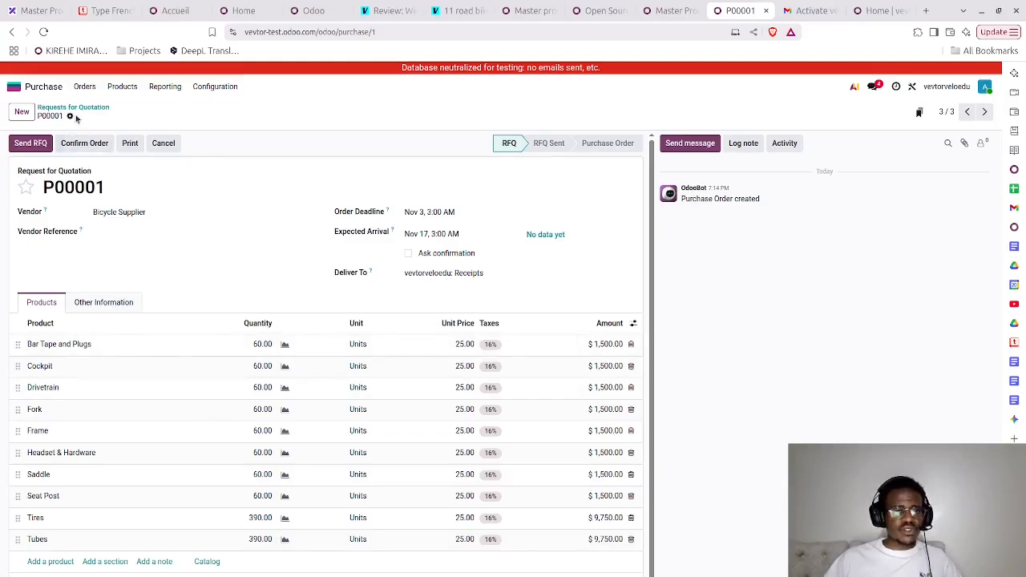
pyautogui.click(80, 108)
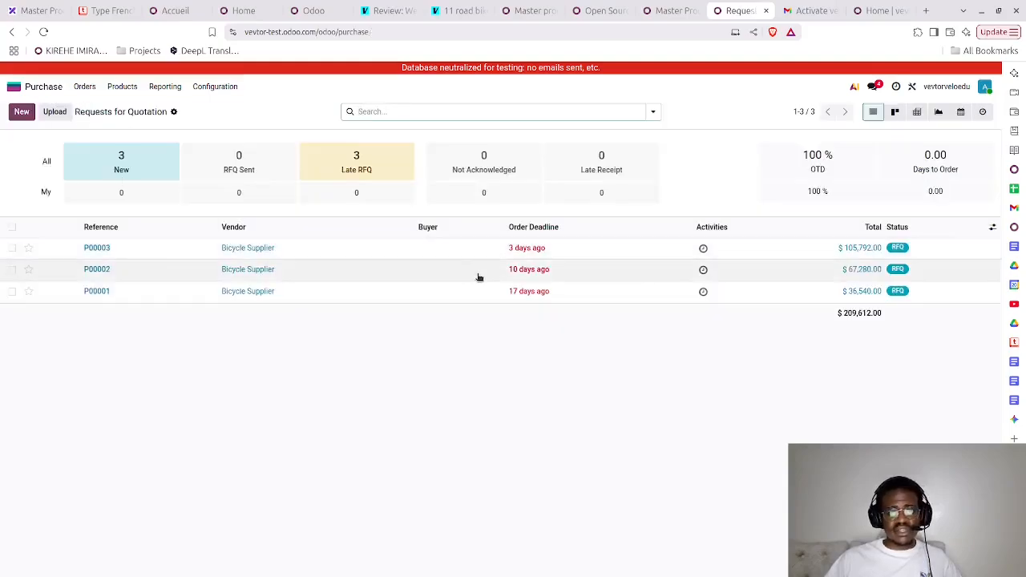
# - Confirm the oldest Bicycle Supplier request for quotation as a purchase order and validate receipt of all its products
pyautogui.click(97, 292)
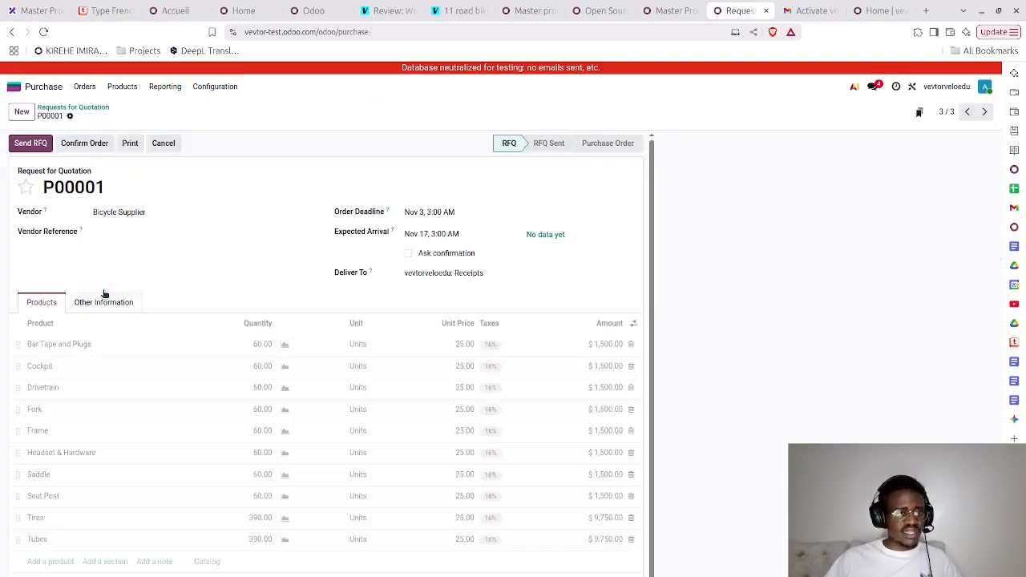
pyautogui.click(95, 144)
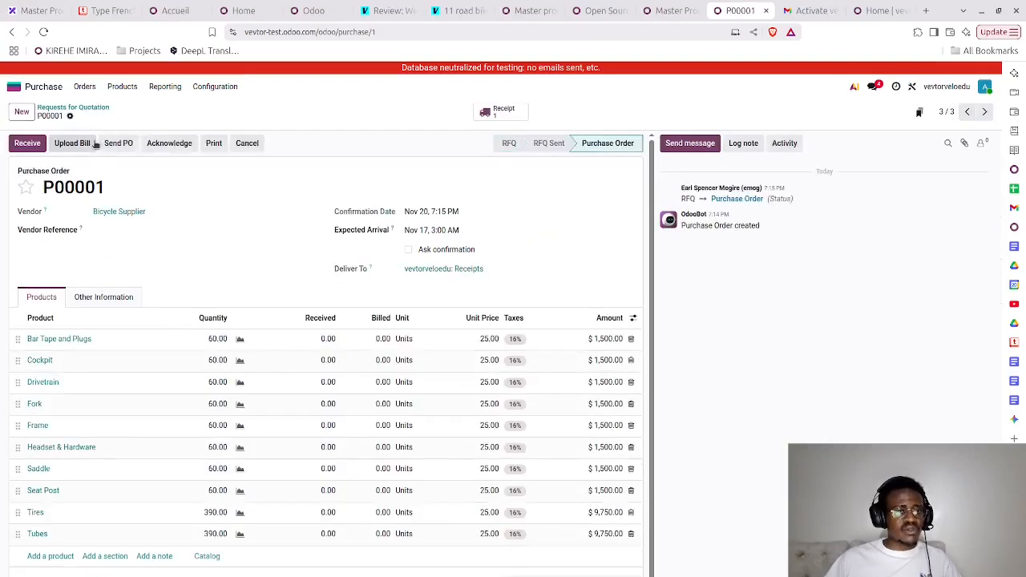
pyautogui.click(28, 143)
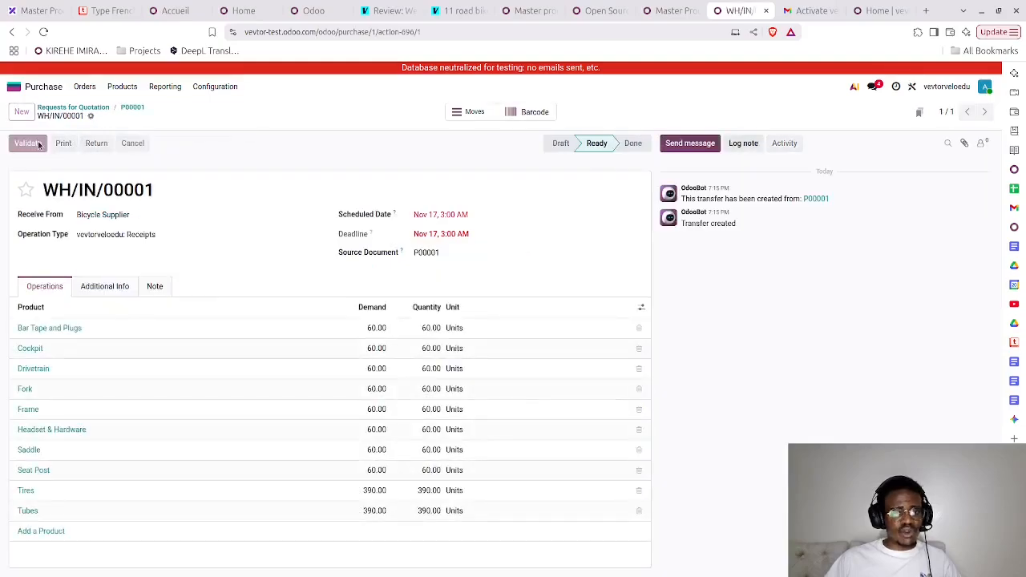
pyautogui.click(28, 144)
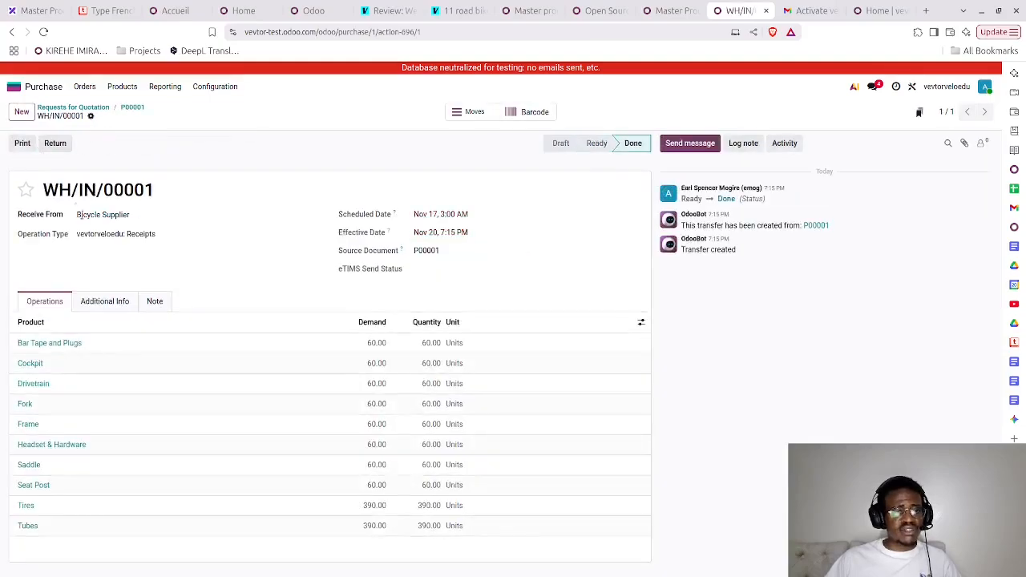
pyautogui.click(133, 109)
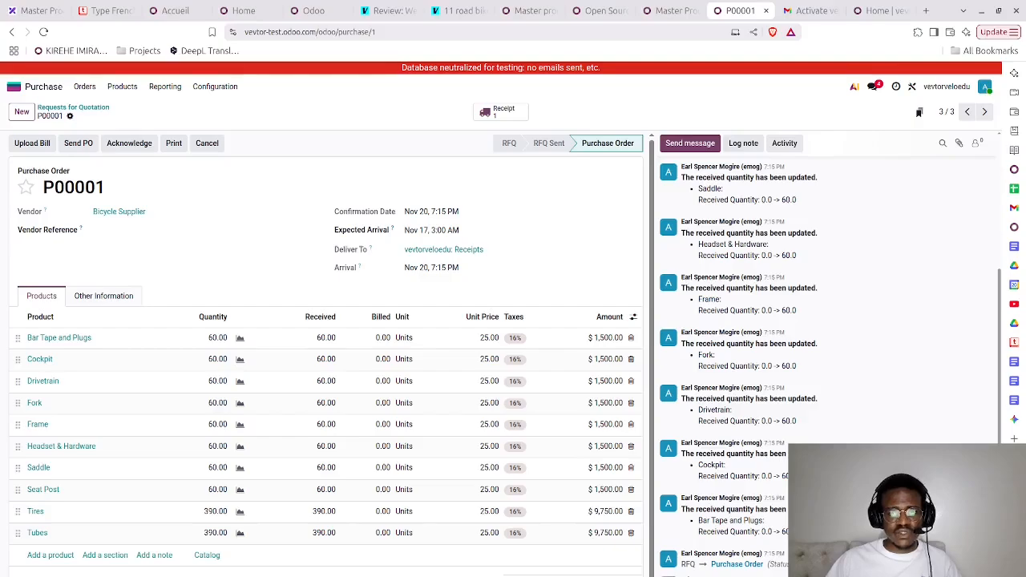
# - Duplicate the purchase order's browser tab and open the manufacturing orders there to recheck component availability
pyautogui.click(763, 113)
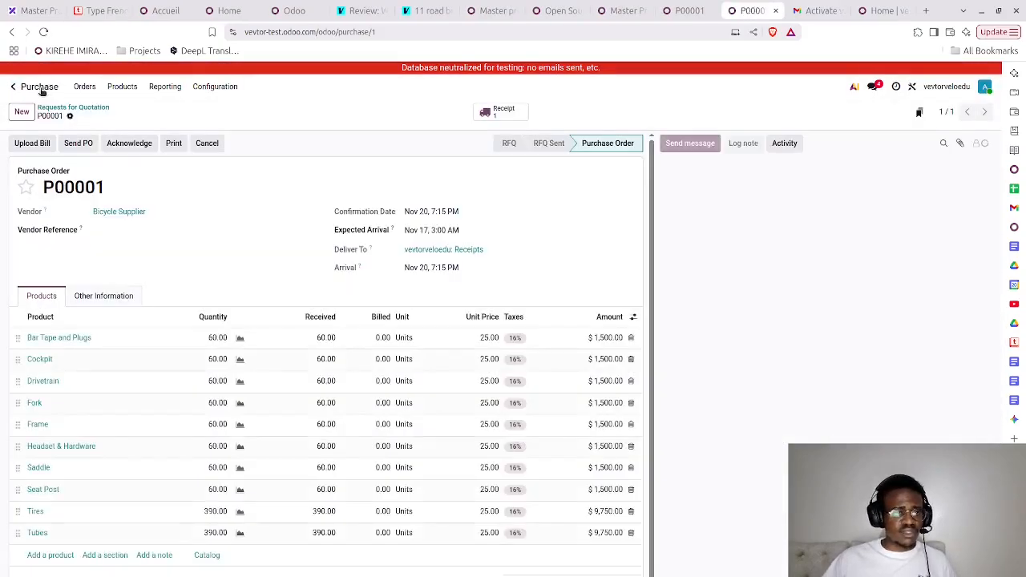
pyautogui.click(40, 88)
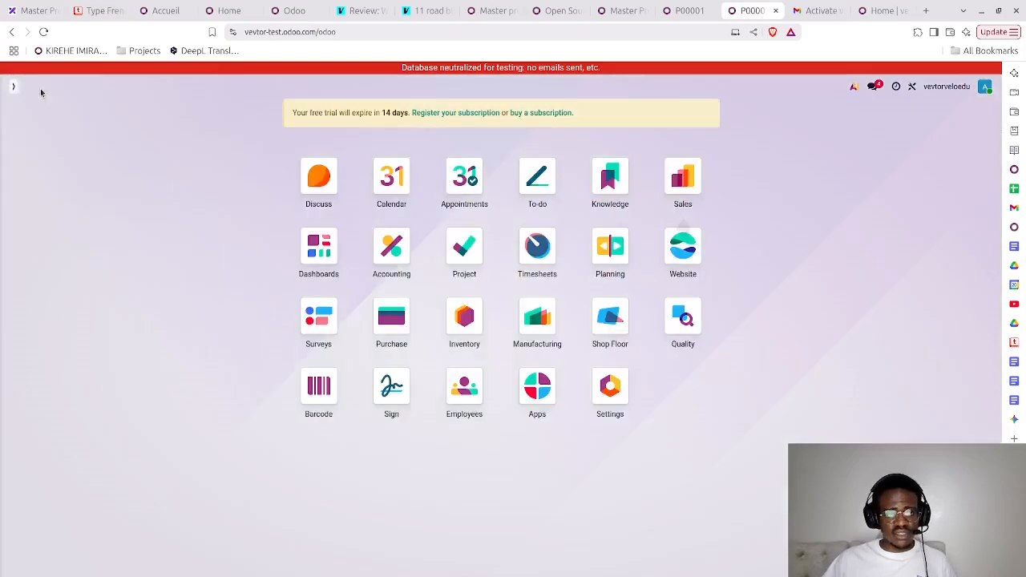
pyautogui.click(548, 325)
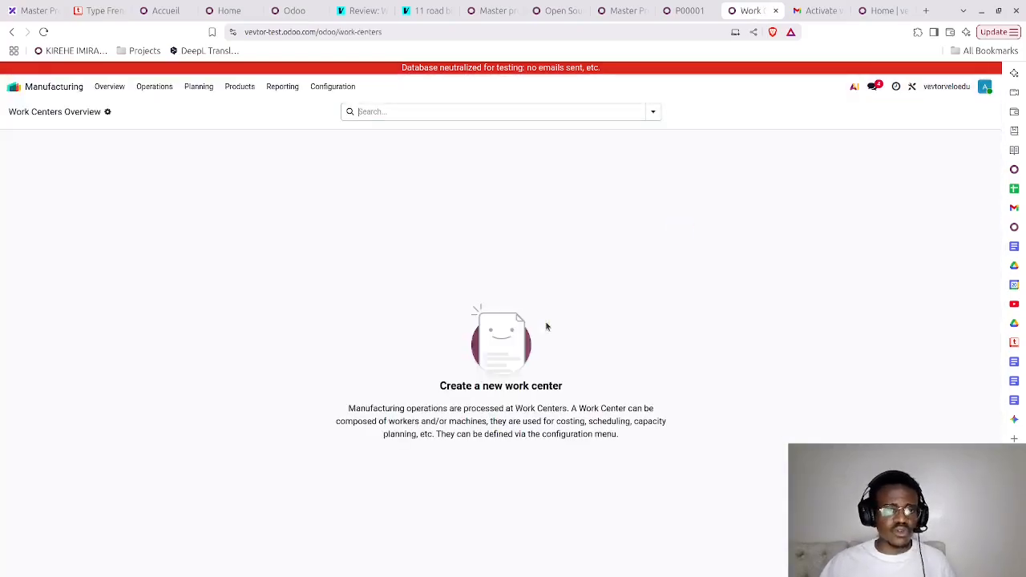
pyautogui.click(155, 87)
pyautogui.click(167, 107)
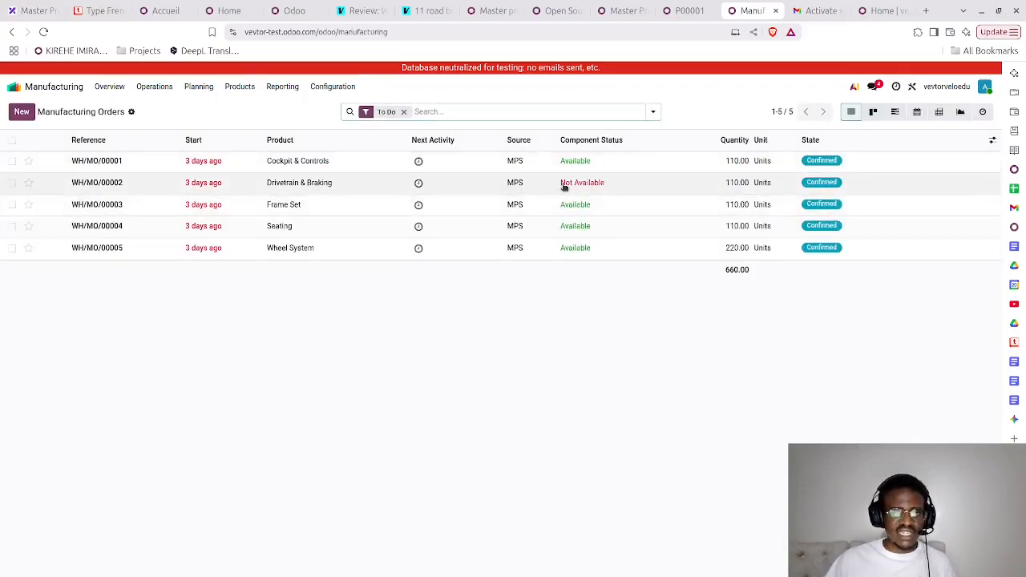
# - Back in the purchase tab, confirm the Bicycle Supplier request for quotation with the Nov 10 deadline and validate its full receipt
pyautogui.click(684, 10)
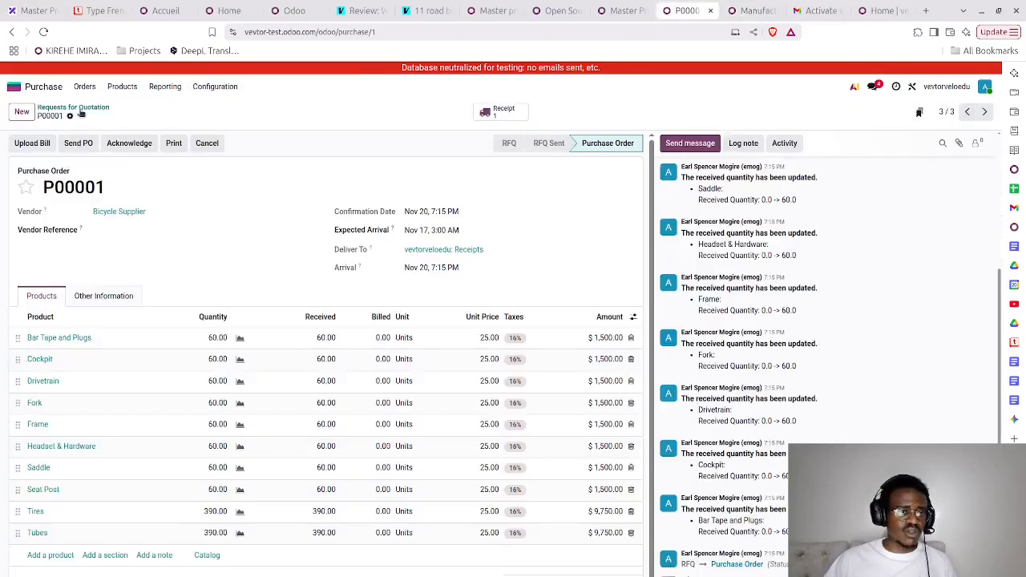
pyautogui.click(76, 109)
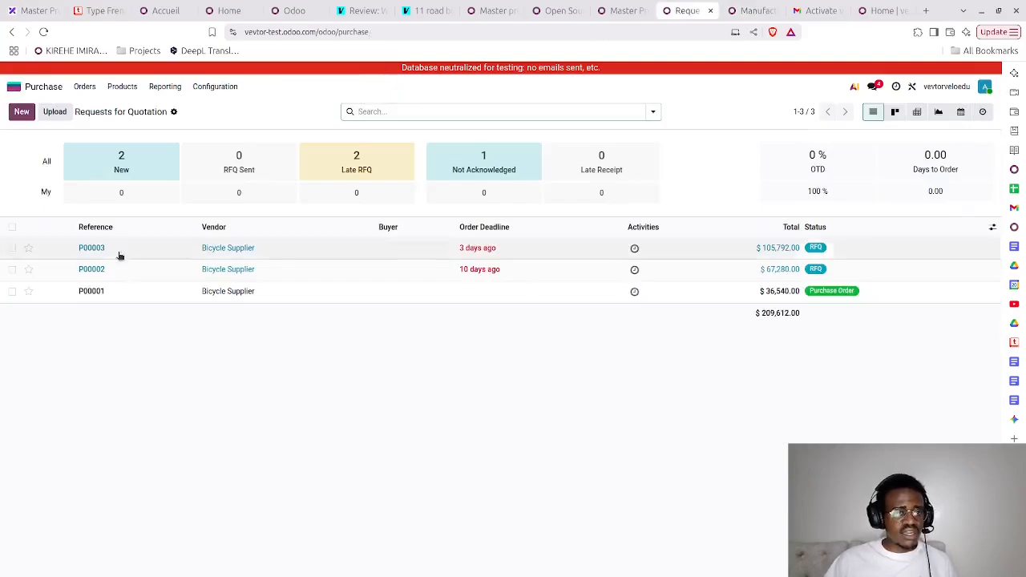
pyautogui.click(125, 274)
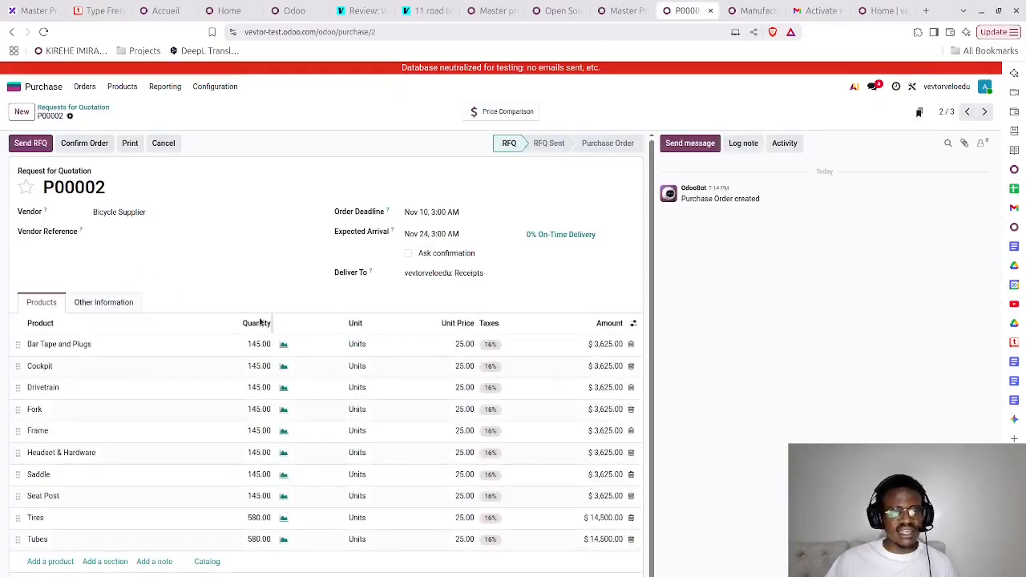
pyautogui.click(82, 147)
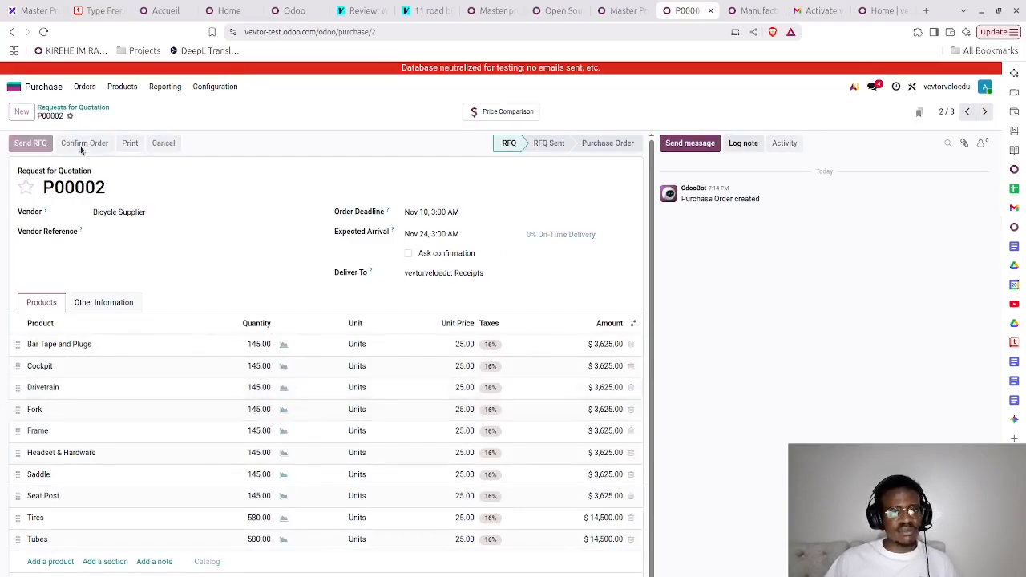
pyautogui.click(25, 150)
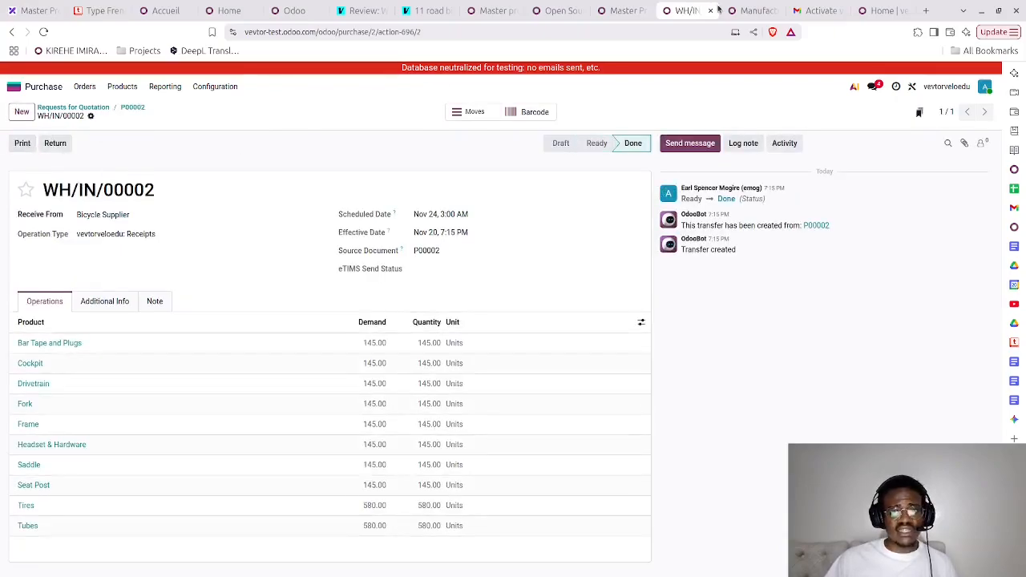
# - Reload the manufacturing orders list in the other tab to recheck component availability
pyautogui.click(746, 11)
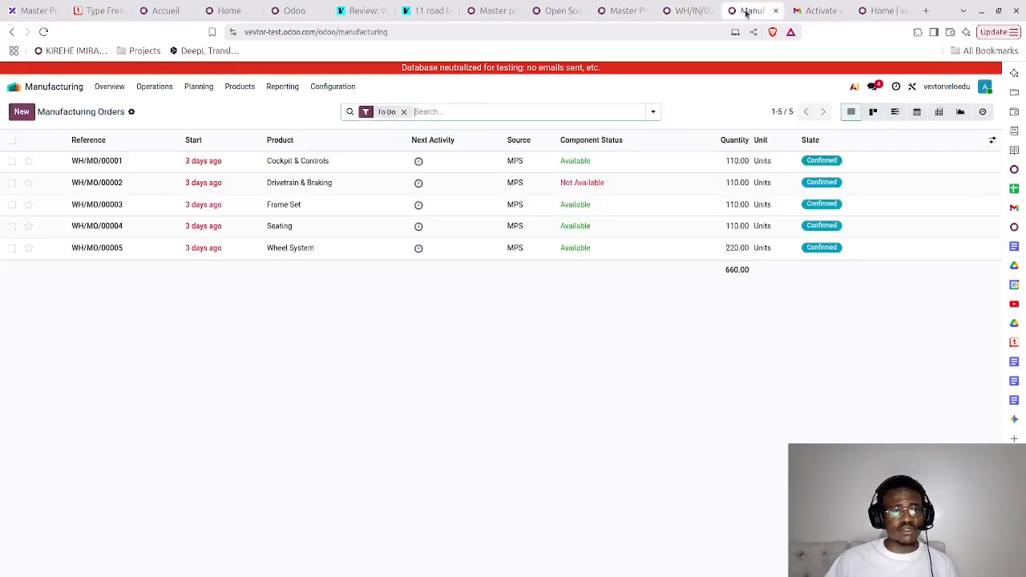
pyautogui.click(43, 32)
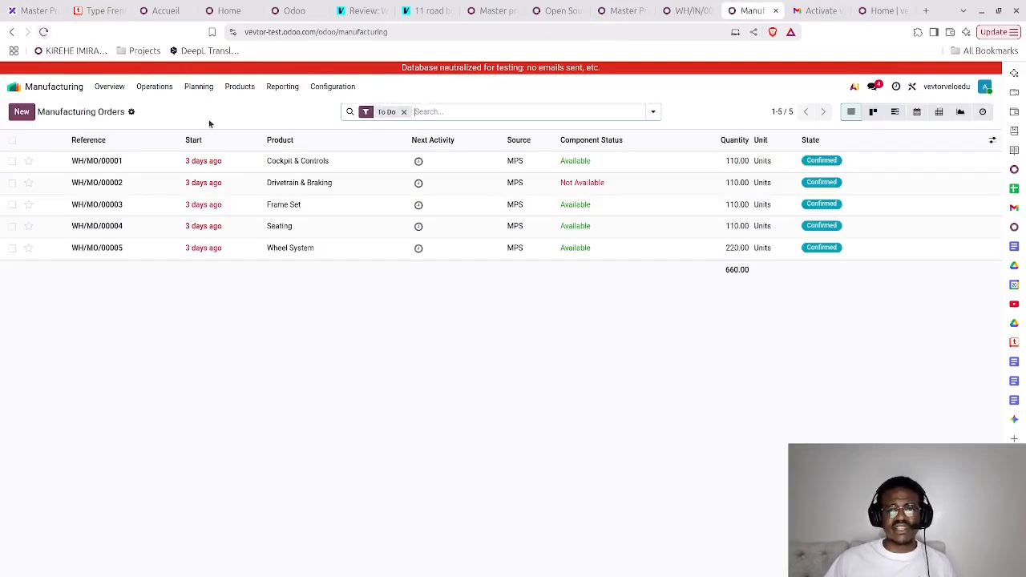
# - Back in the purchase tab, confirm the Bicycle Supplier request for quotation with the Nov 17 deadline and validate receipt of all its products
pyautogui.click(680, 12)
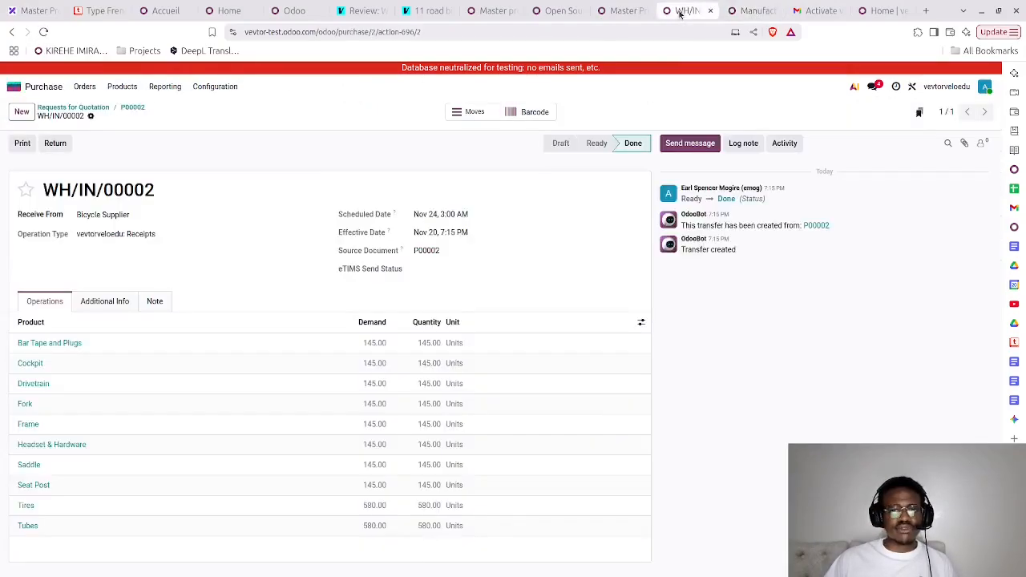
pyautogui.click(130, 111)
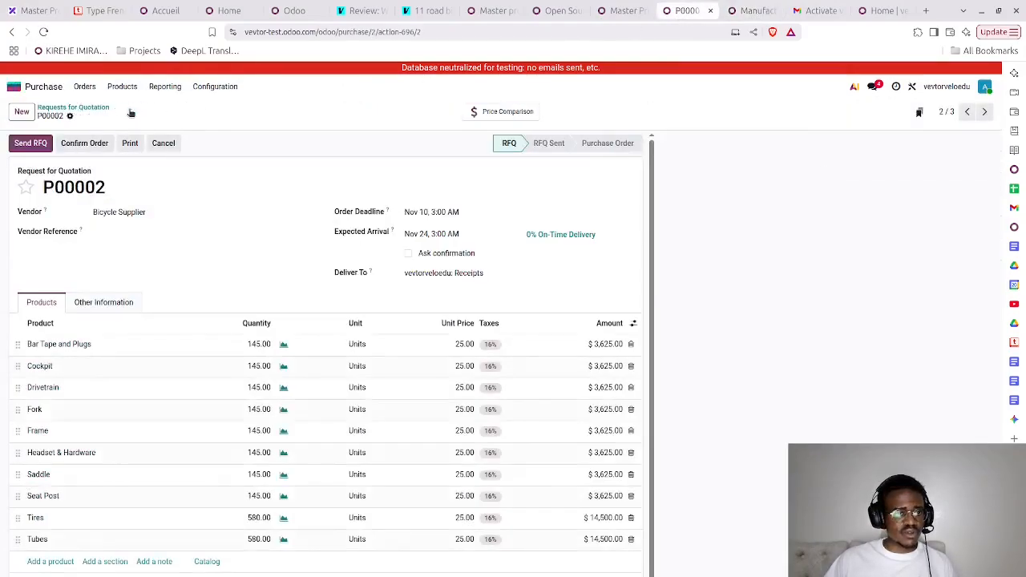
pyautogui.click(95, 110)
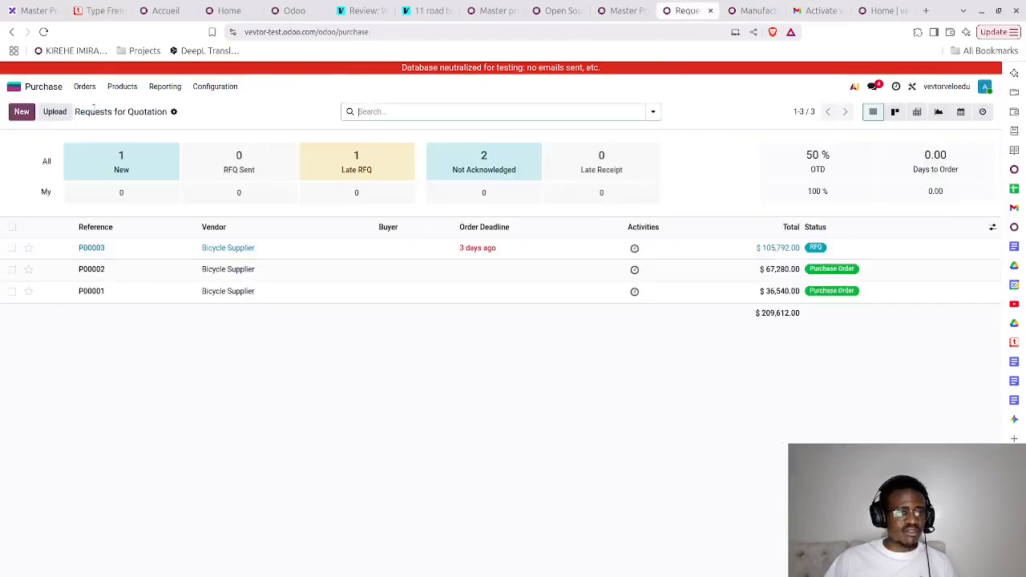
pyautogui.click(156, 249)
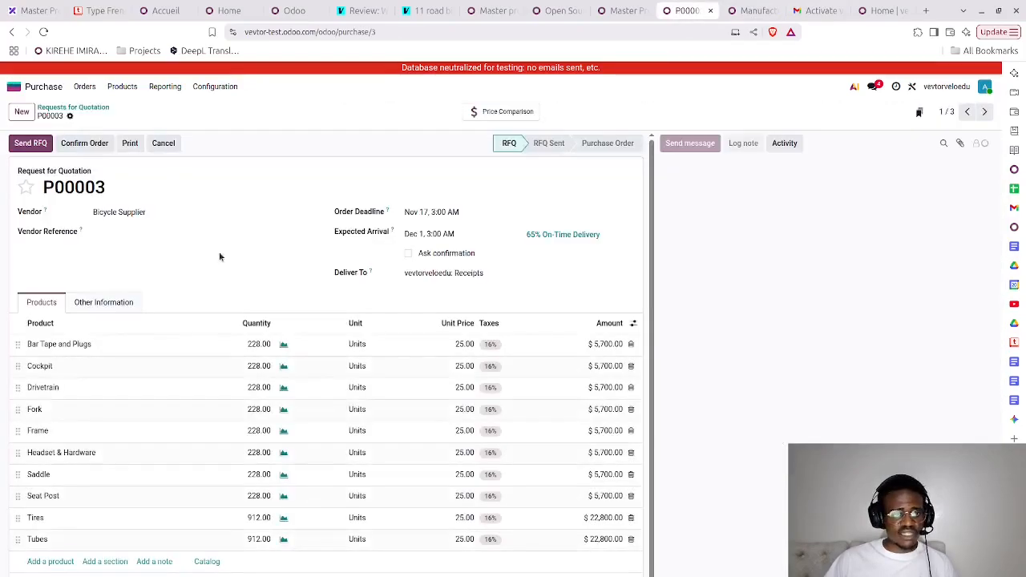
pyautogui.click(81, 145)
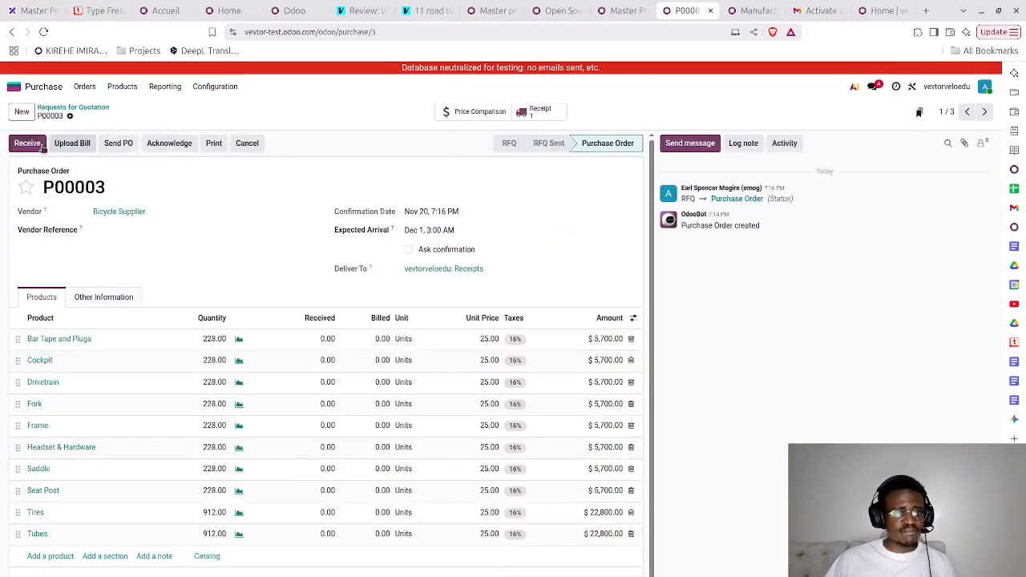
pyautogui.click(26, 148)
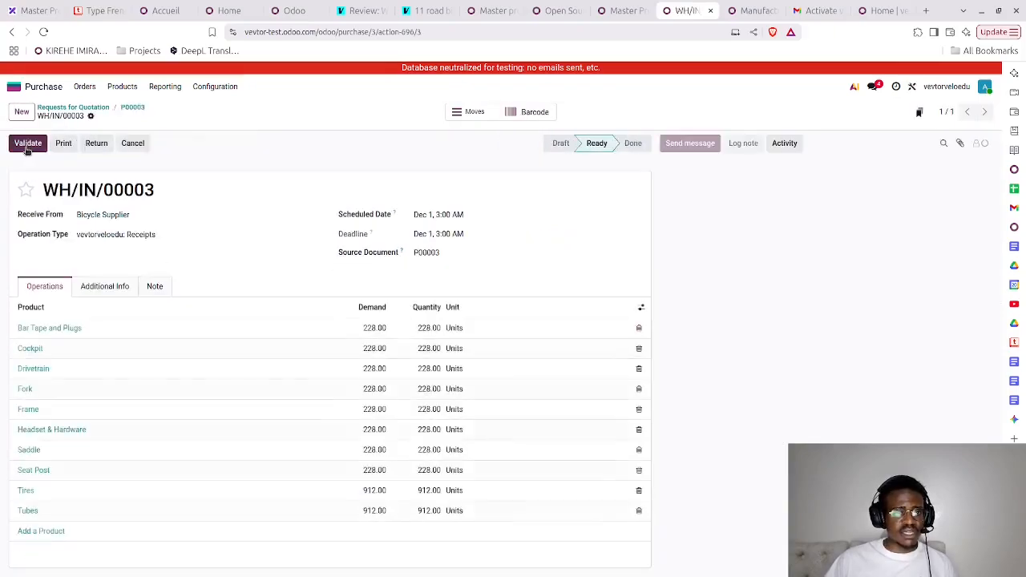
pyautogui.click(27, 147)
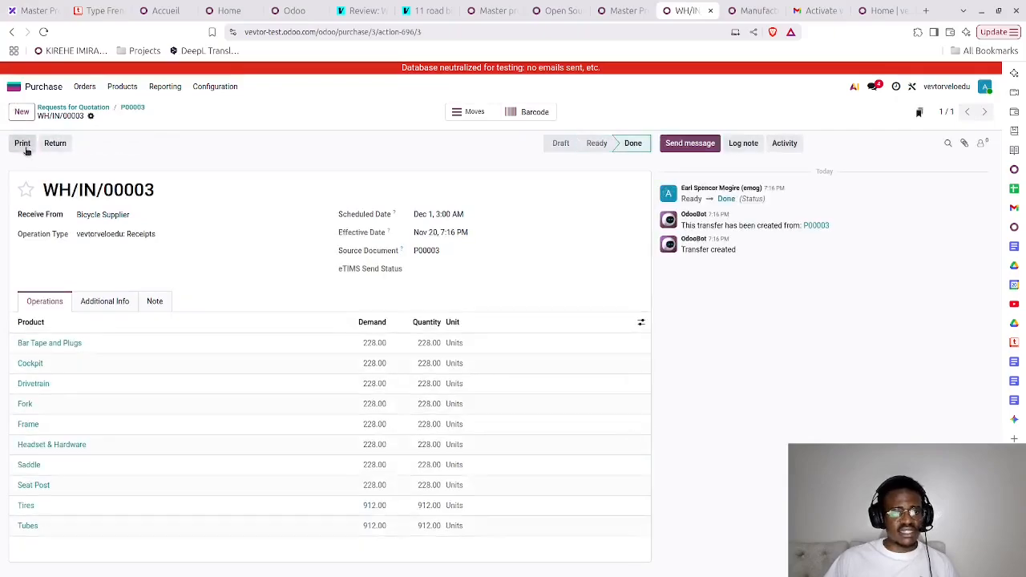
# - Reload the manufacturing orders list and open the Drivetrain & Braking order to check the availability of its components
pyautogui.click(752, 11)
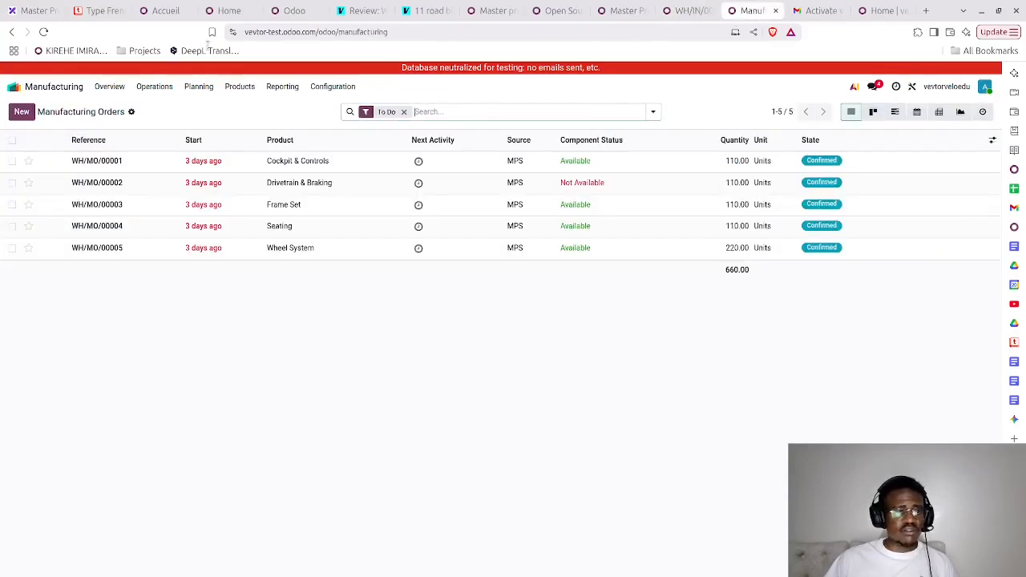
pyautogui.click(44, 32)
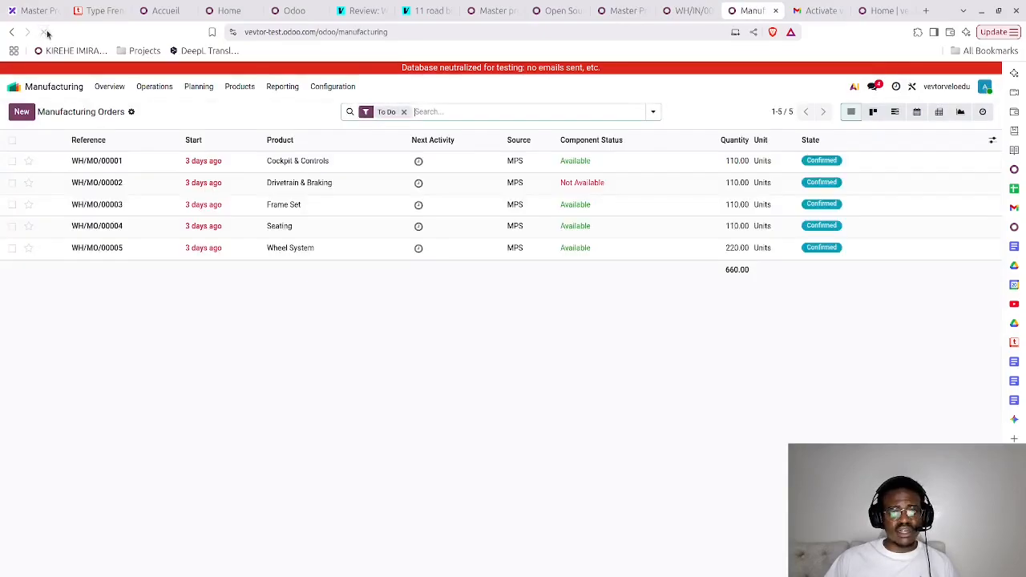
pyautogui.click(299, 184)
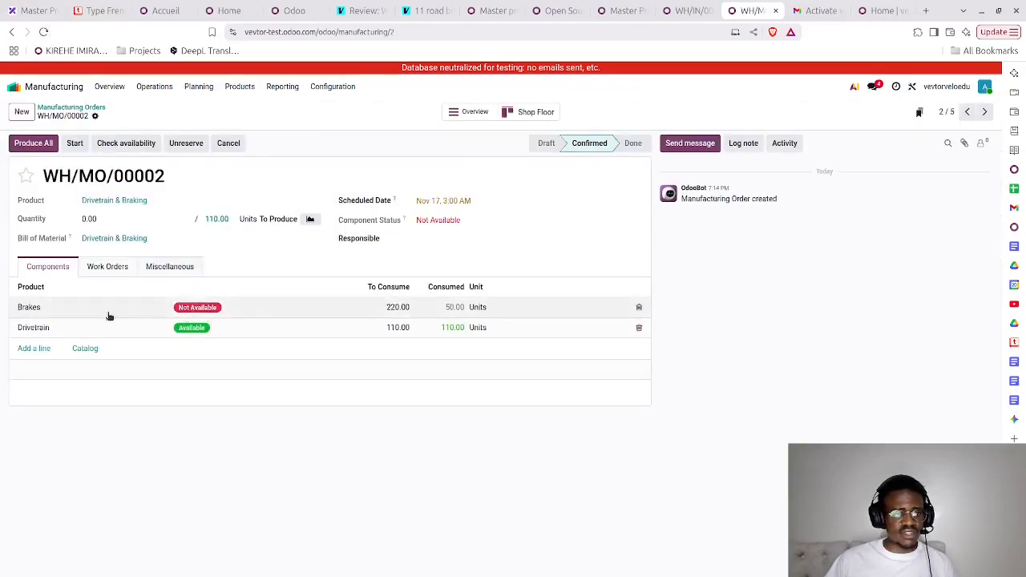
# - Open the Brakes product from the Drivetrain & Braking order's components and review its vendor and general details
pyautogui.click(39, 310)
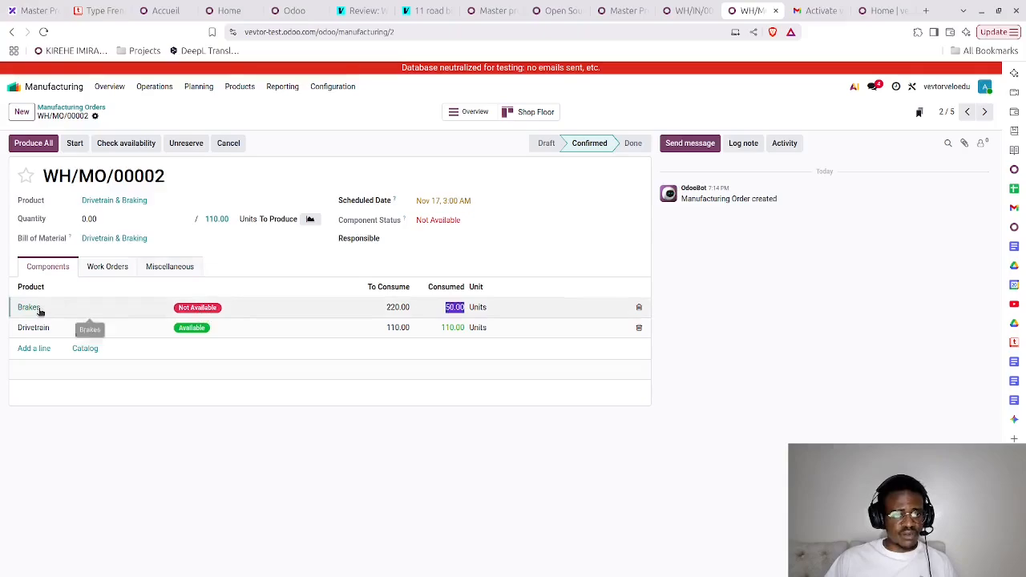
pyautogui.click(40, 312)
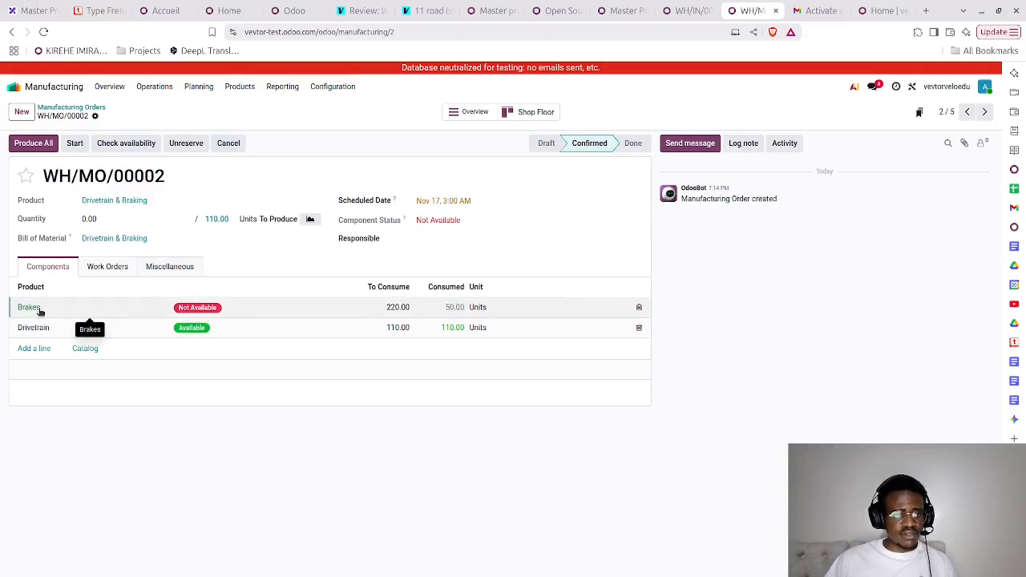
pyautogui.click(83, 107)
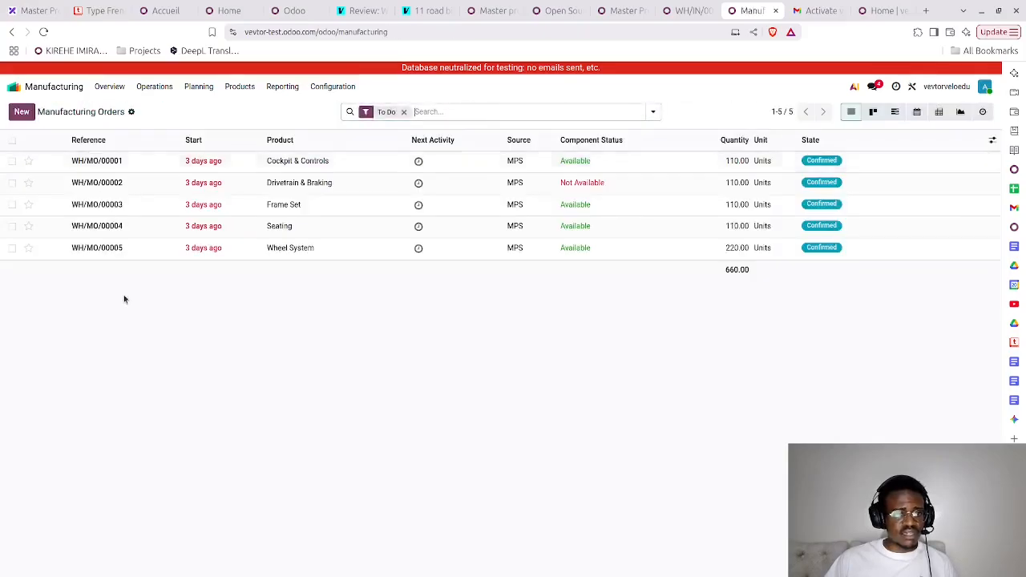
pyautogui.click(132, 187)
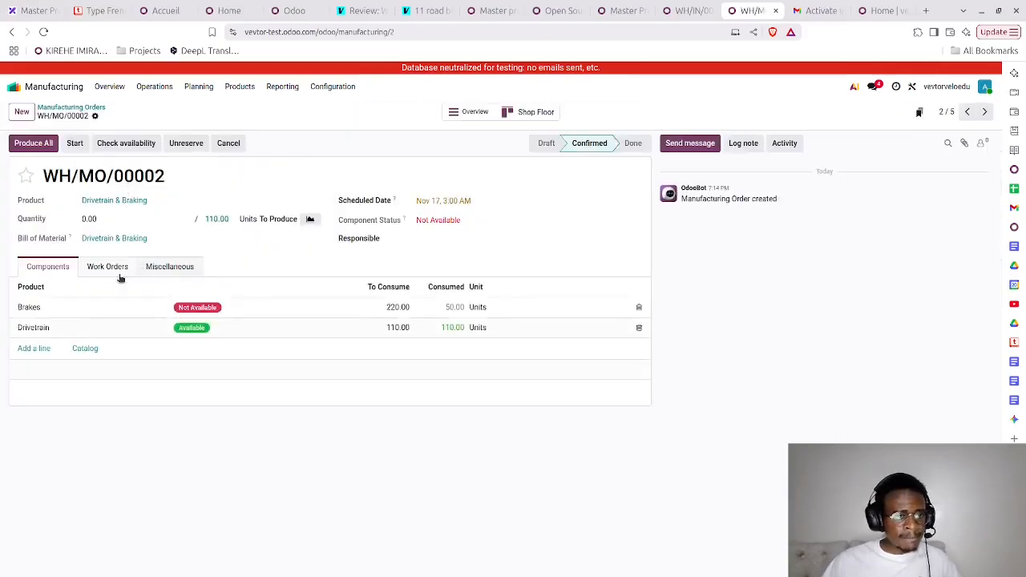
pyautogui.click(34, 310)
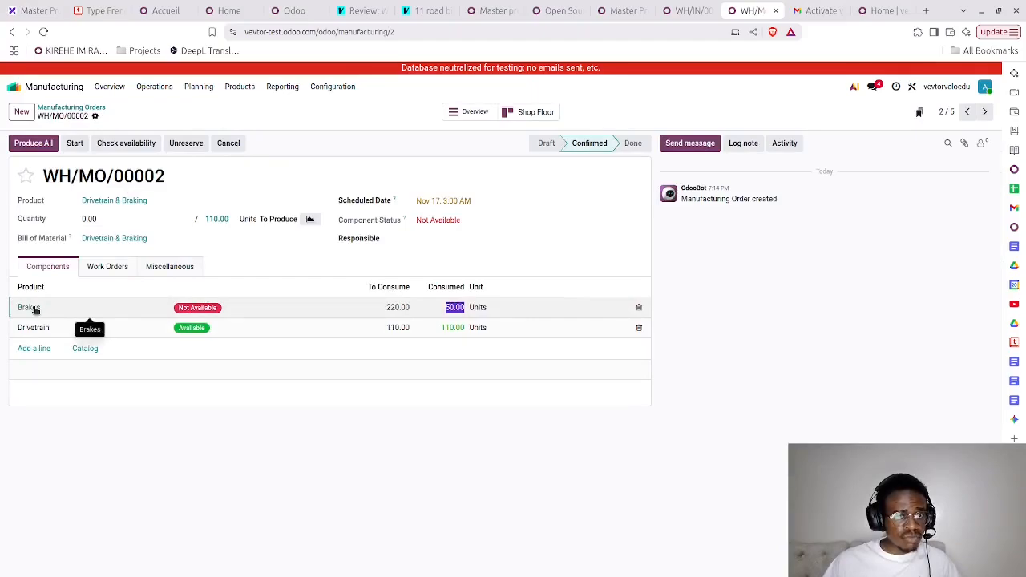
pyautogui.click(35, 309)
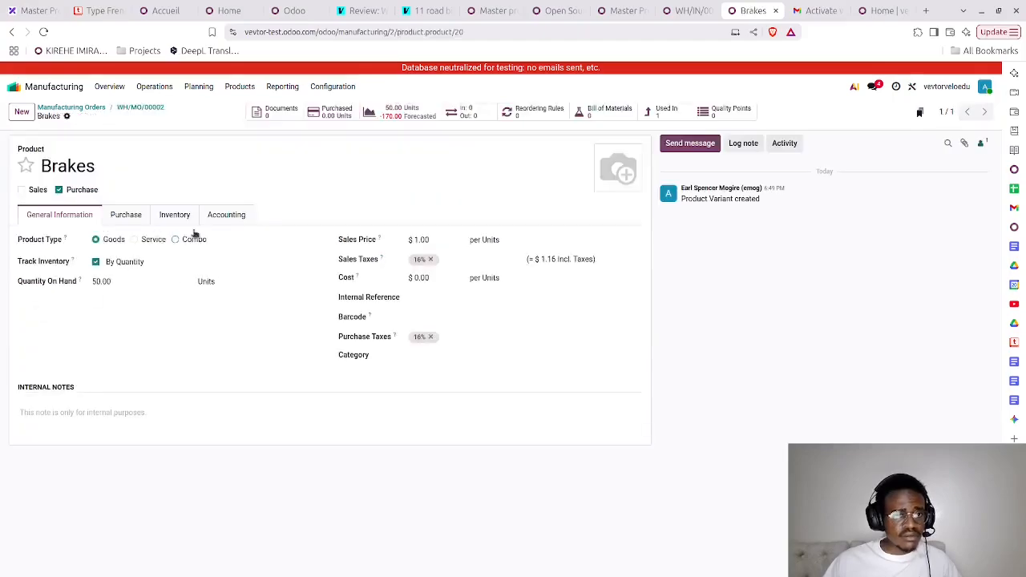
pyautogui.click(133, 218)
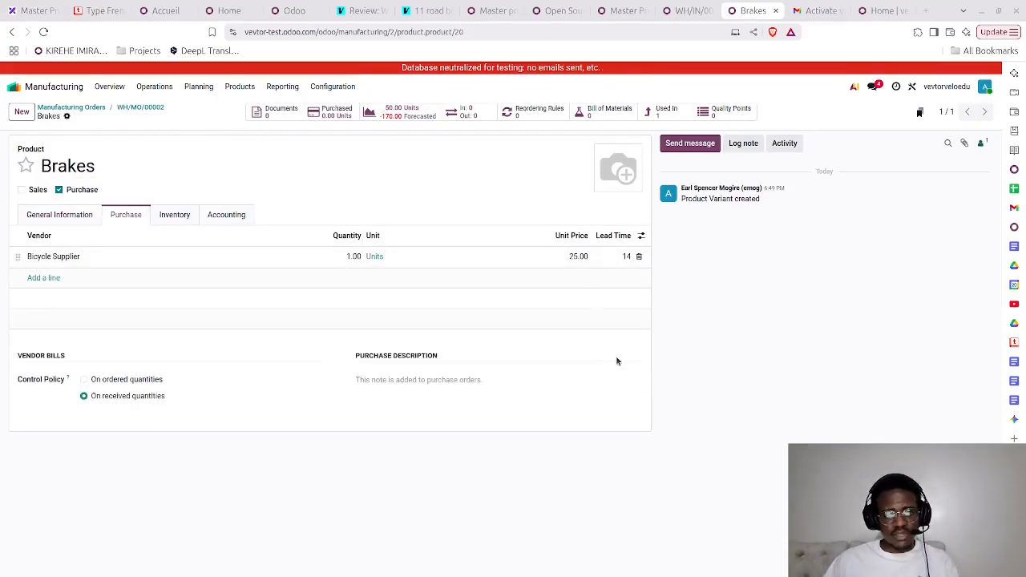
pyautogui.click(59, 215)
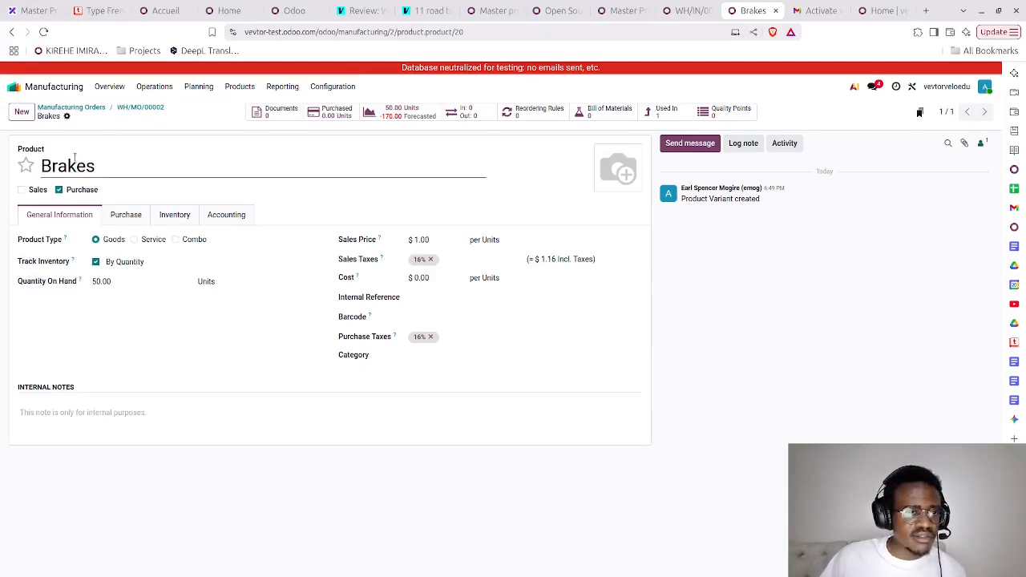
# - Replenish 170 units of Brakes through the Buy route with Bicycle Supplier as the vendor
pyautogui.click(68, 117)
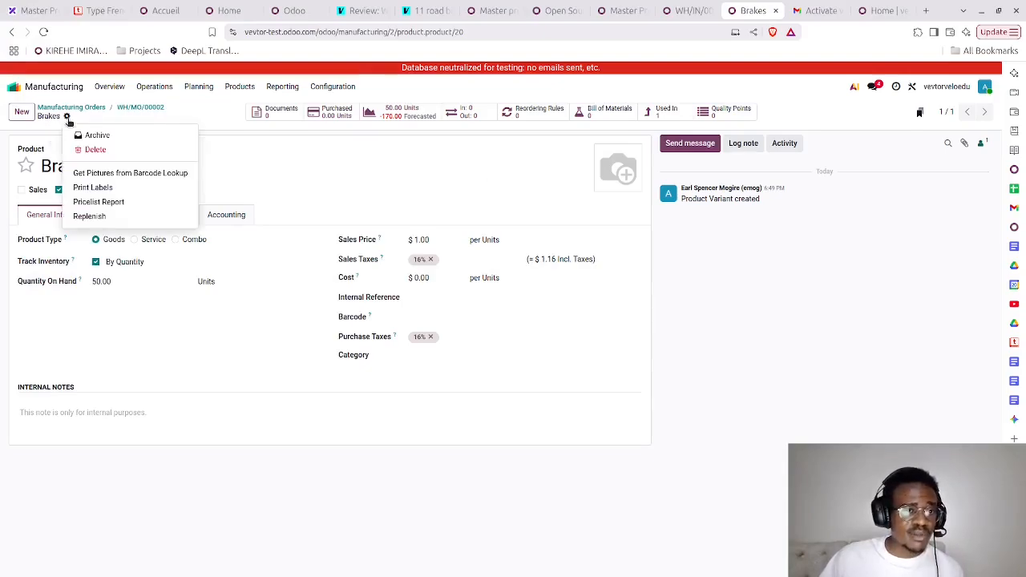
pyautogui.click(97, 217)
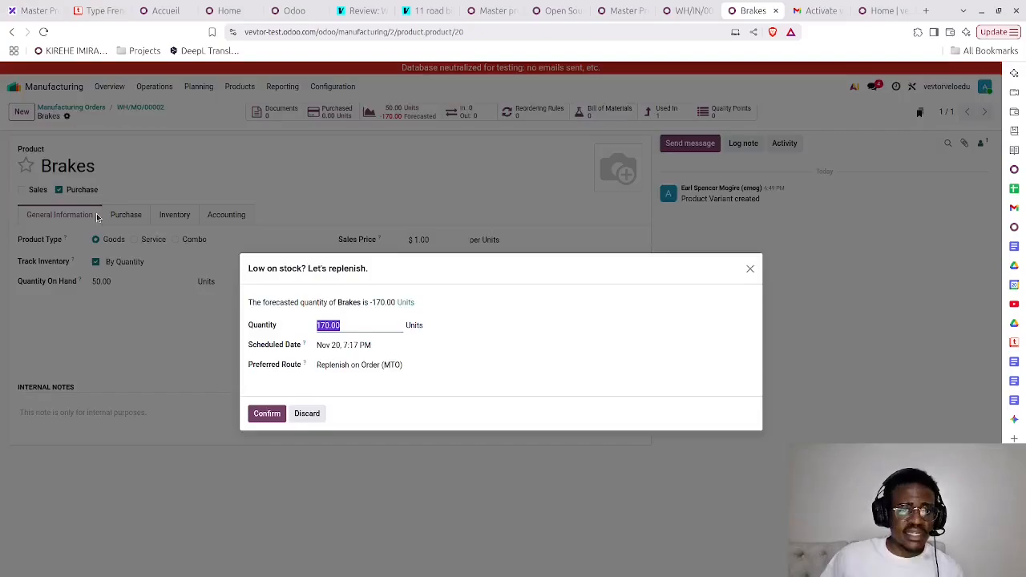
pyautogui.click(337, 365)
pyautogui.click(335, 398)
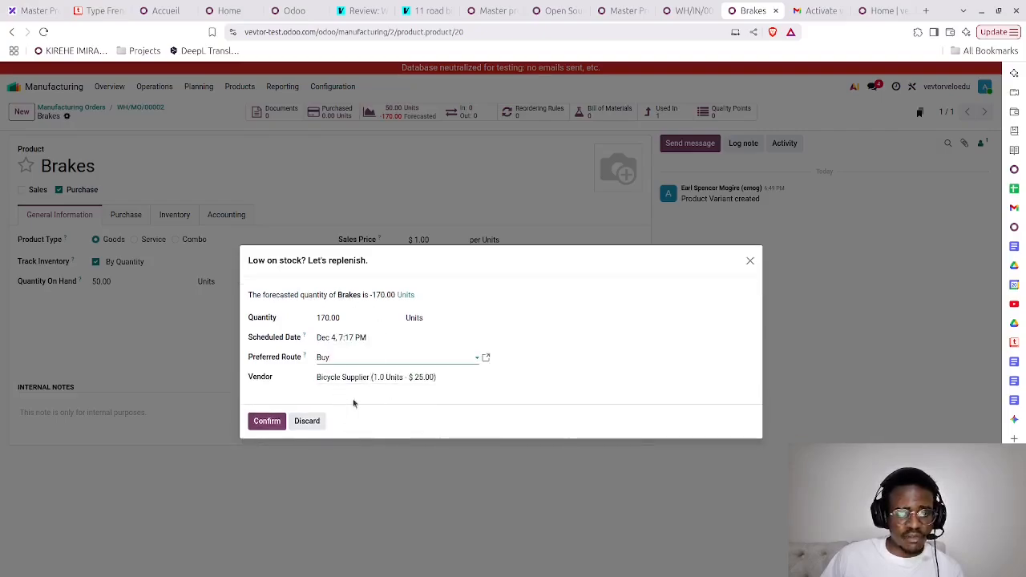
pyautogui.click(270, 423)
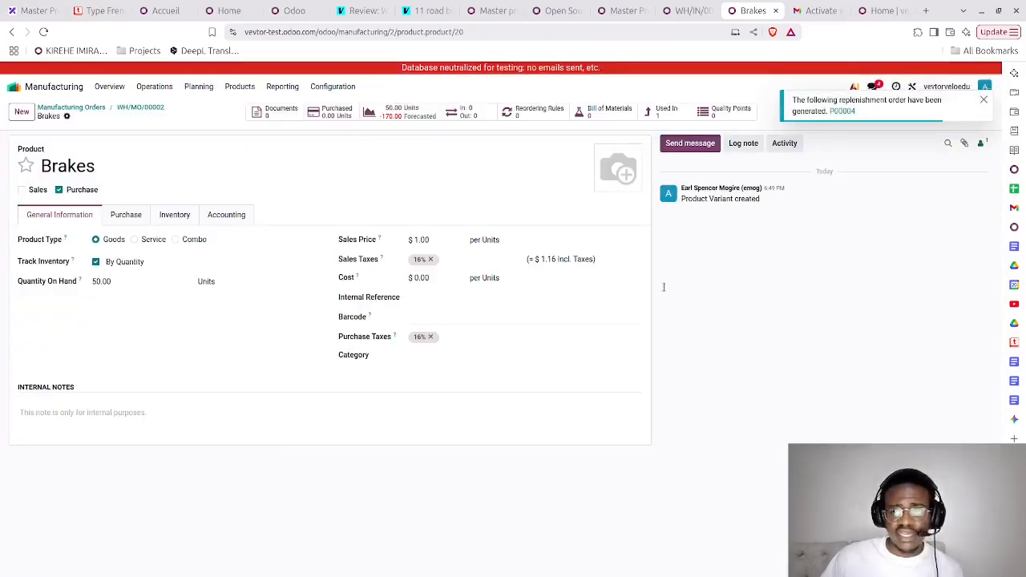
# - Open the generated Brakes request for quotation, confirm it as a purchase order and validate receipt of the 170 units
pyautogui.click(843, 111)
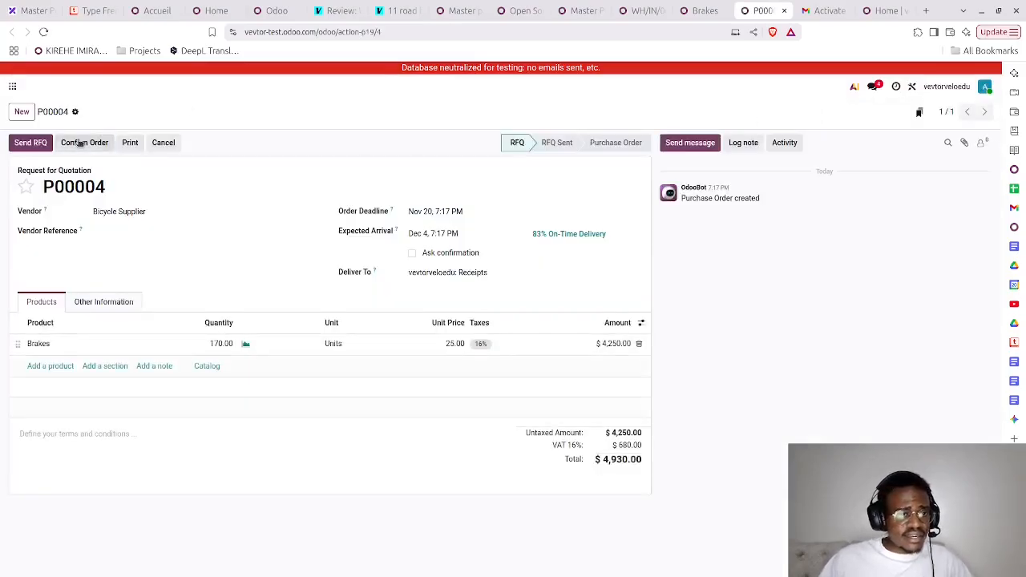
pyautogui.click(80, 142)
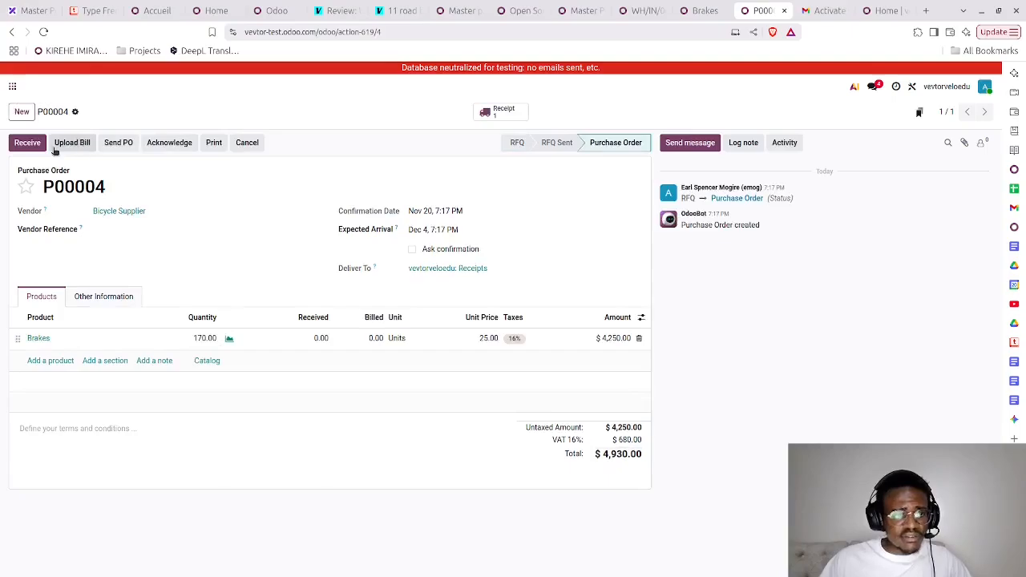
pyautogui.click(28, 146)
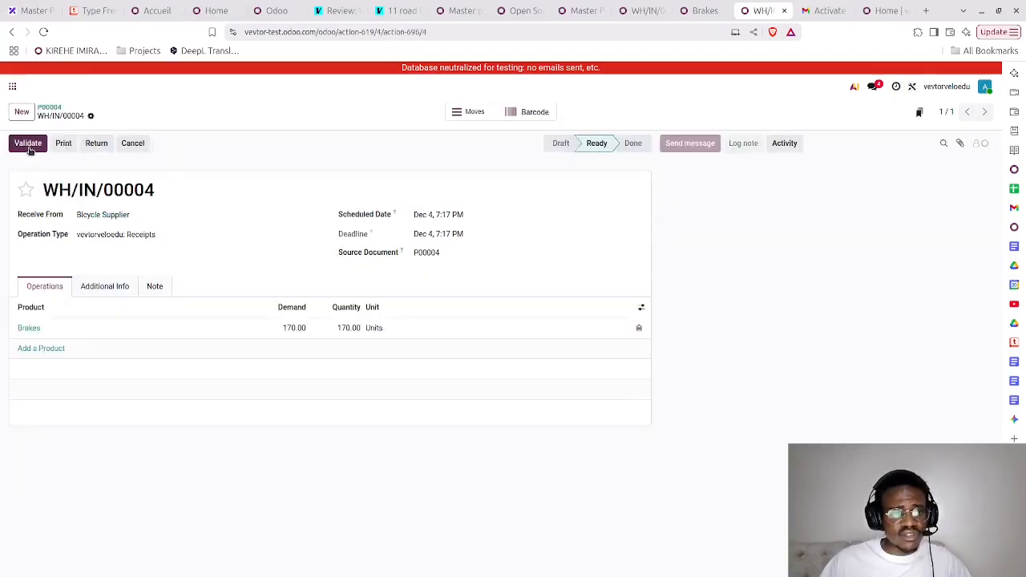
pyautogui.click(28, 148)
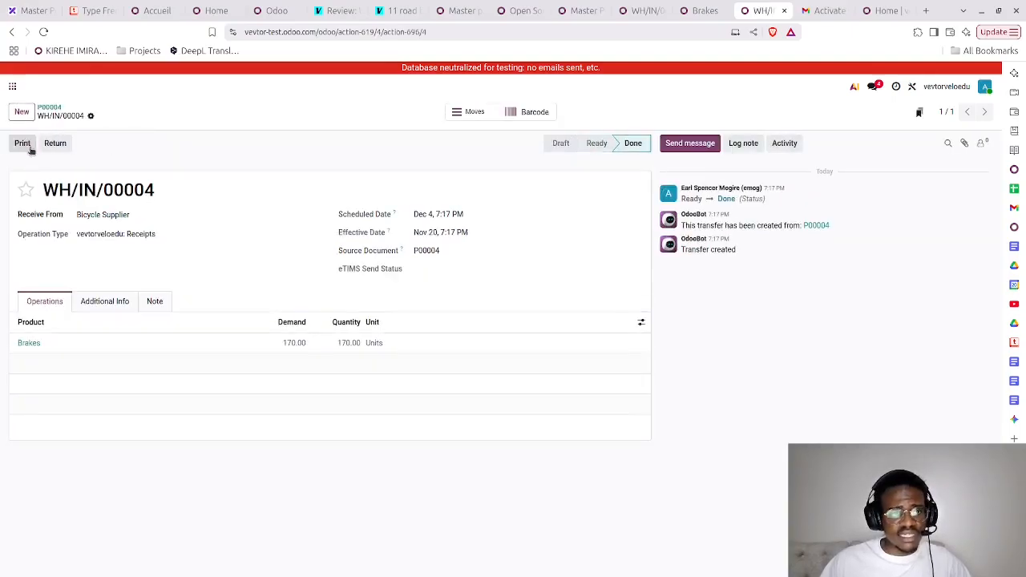
pyautogui.click(44, 33)
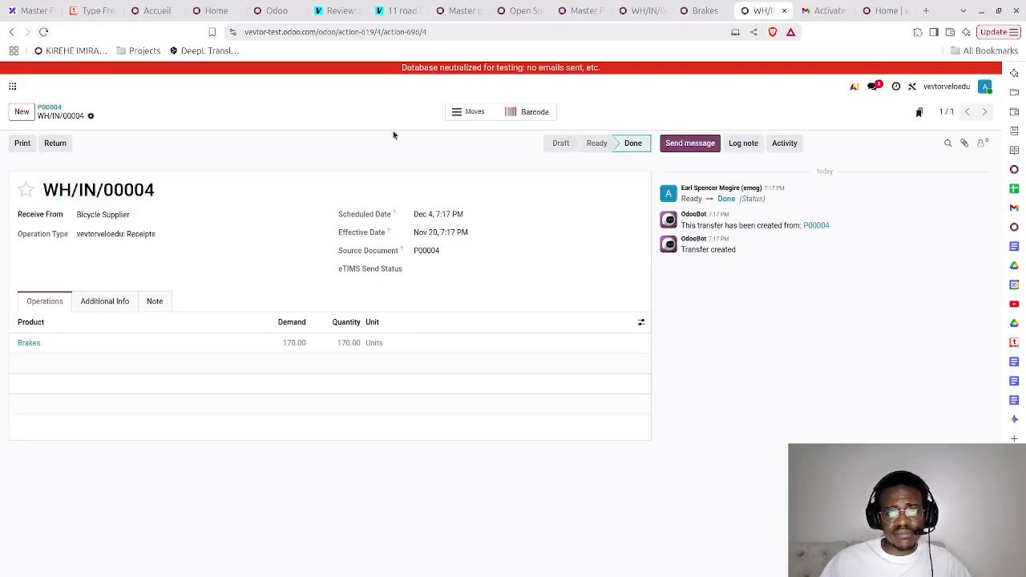
# - Return from the Brakes product to the Drivetrain & Braking order and the manufacturing orders list to recheck component availability
pyautogui.click(702, 11)
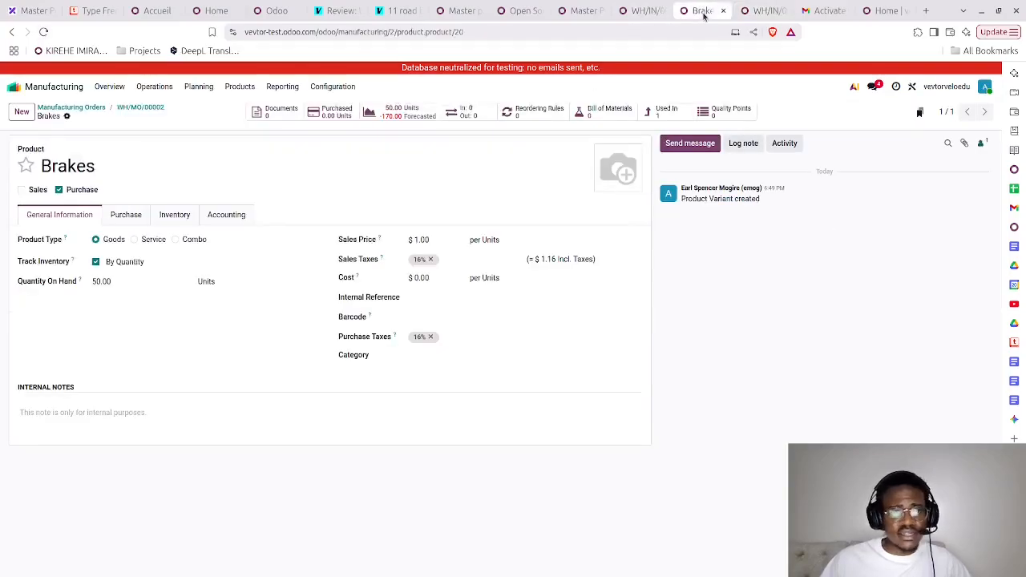
pyautogui.click(137, 107)
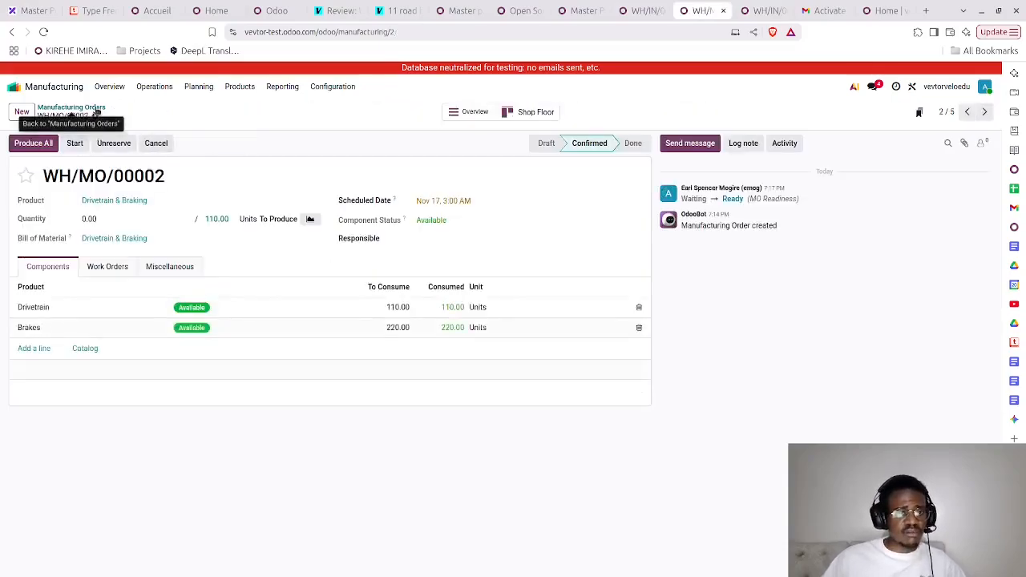
pyautogui.click(95, 108)
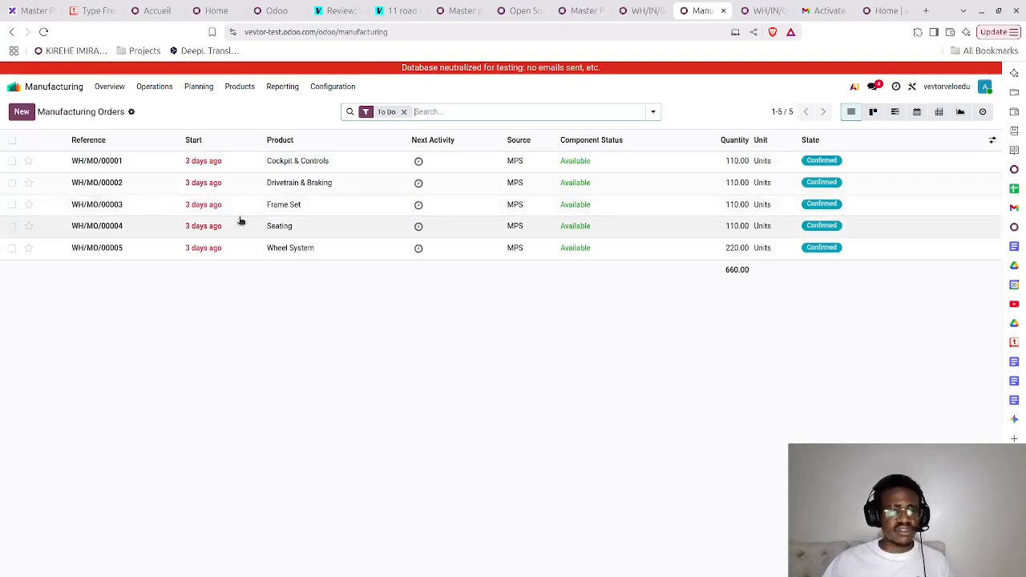
# - Go through all five manufacturing orders, from Cockpit & Controls to Wheel System, and check the component availability of each
pyautogui.click(109, 161)
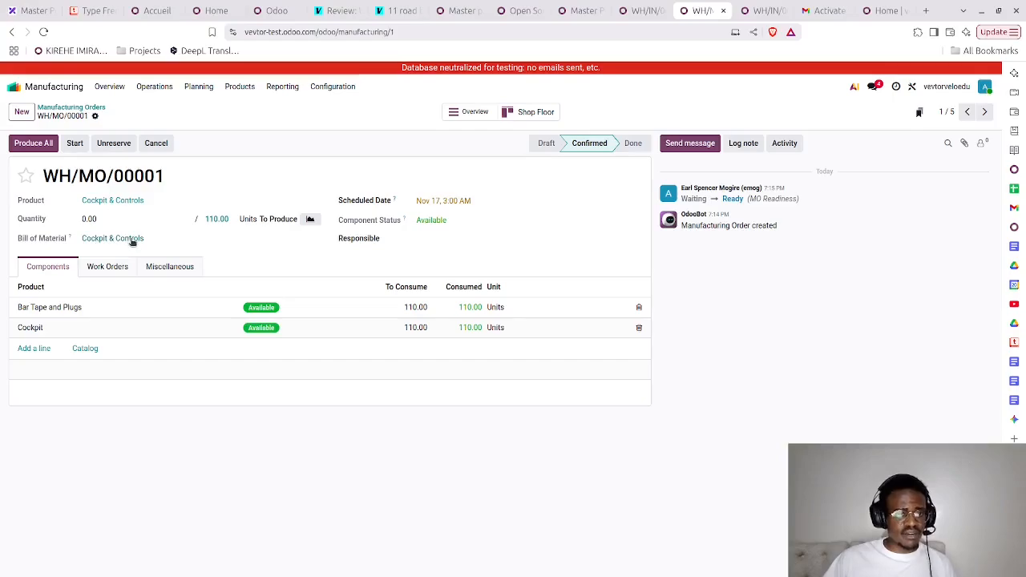
pyautogui.click(985, 113)
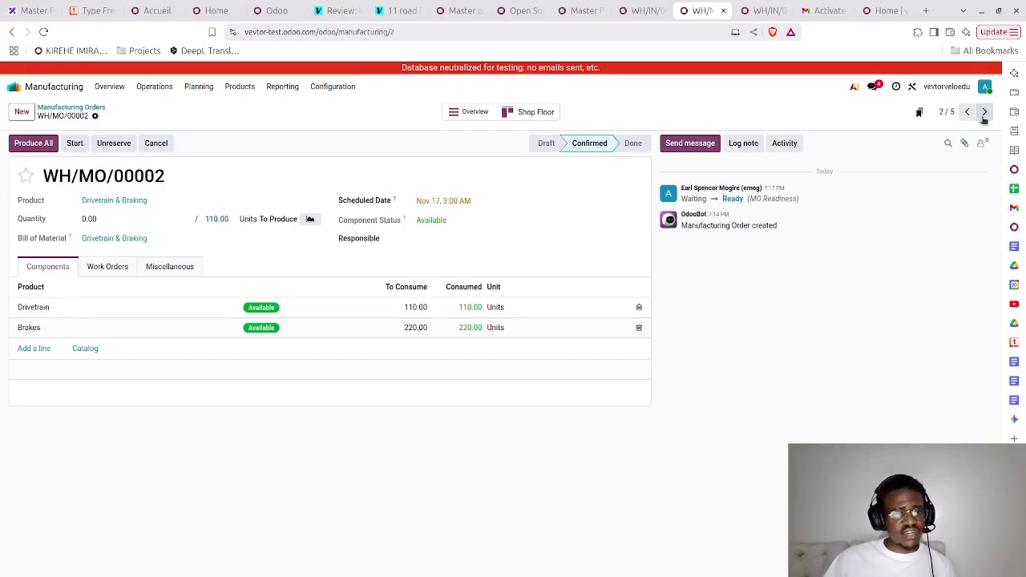
pyautogui.click(985, 113)
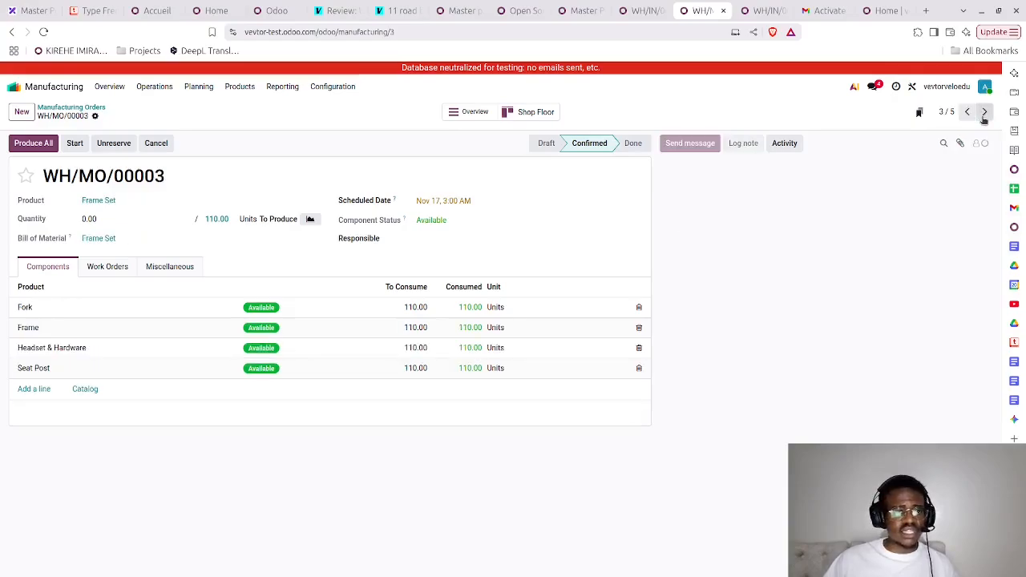
pyautogui.click(985, 113)
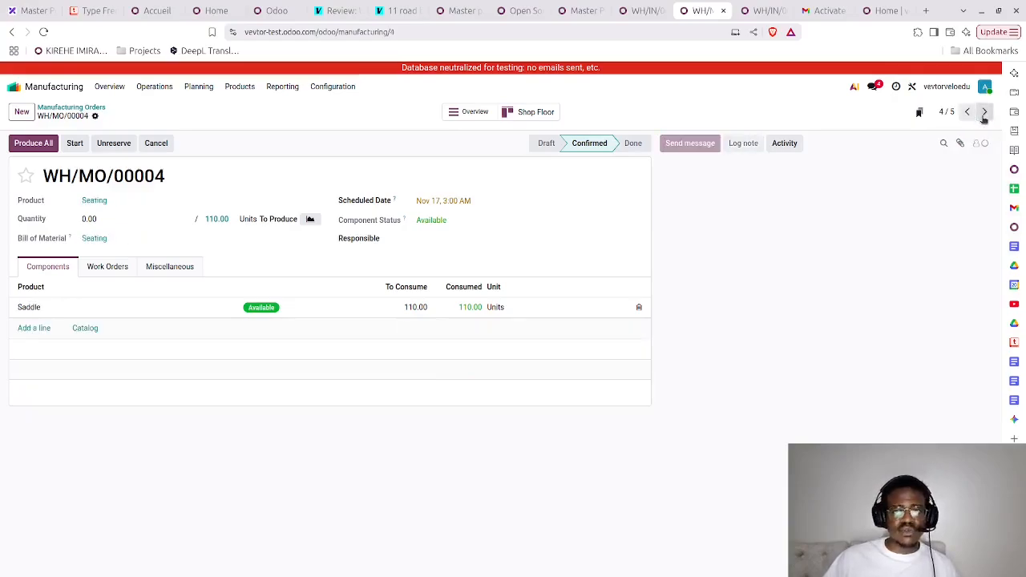
pyautogui.click(985, 117)
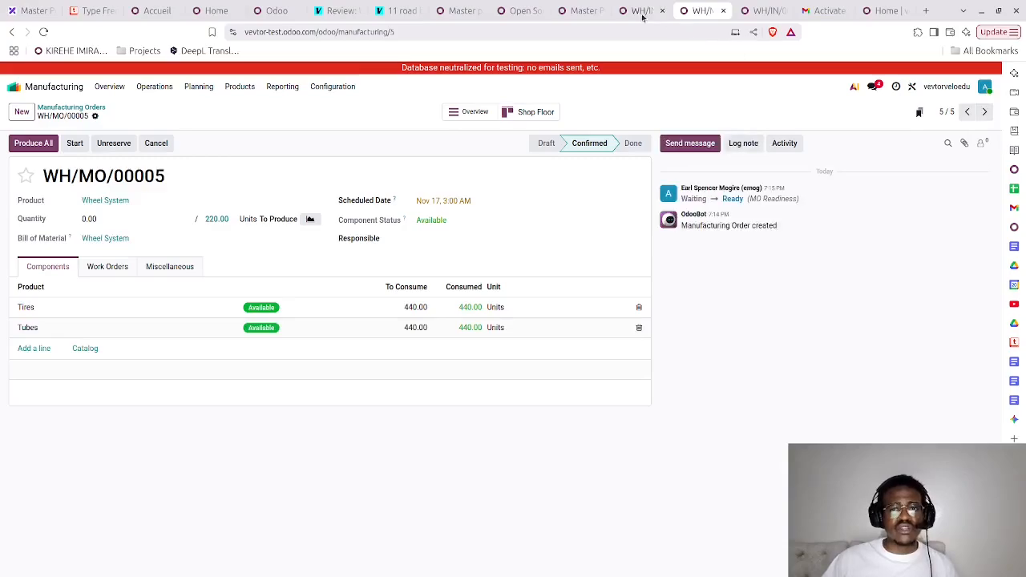
# - Return to the Master Production Schedule tab and review the replenishment quantities across the products
pyautogui.click(579, 11)
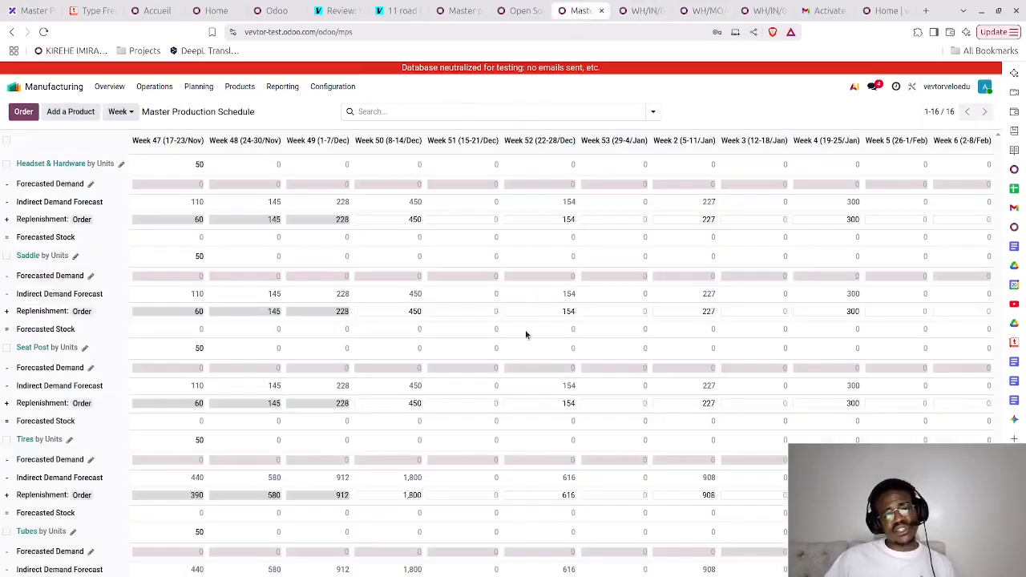
pyautogui.scroll(-10, 526, 335)
pyautogui.scroll(10, 526, 335)
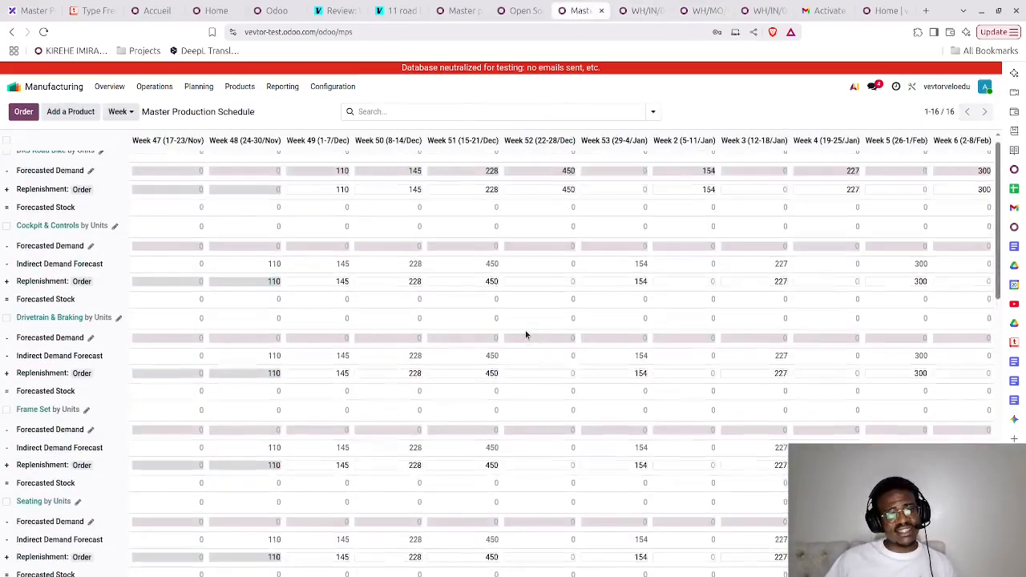